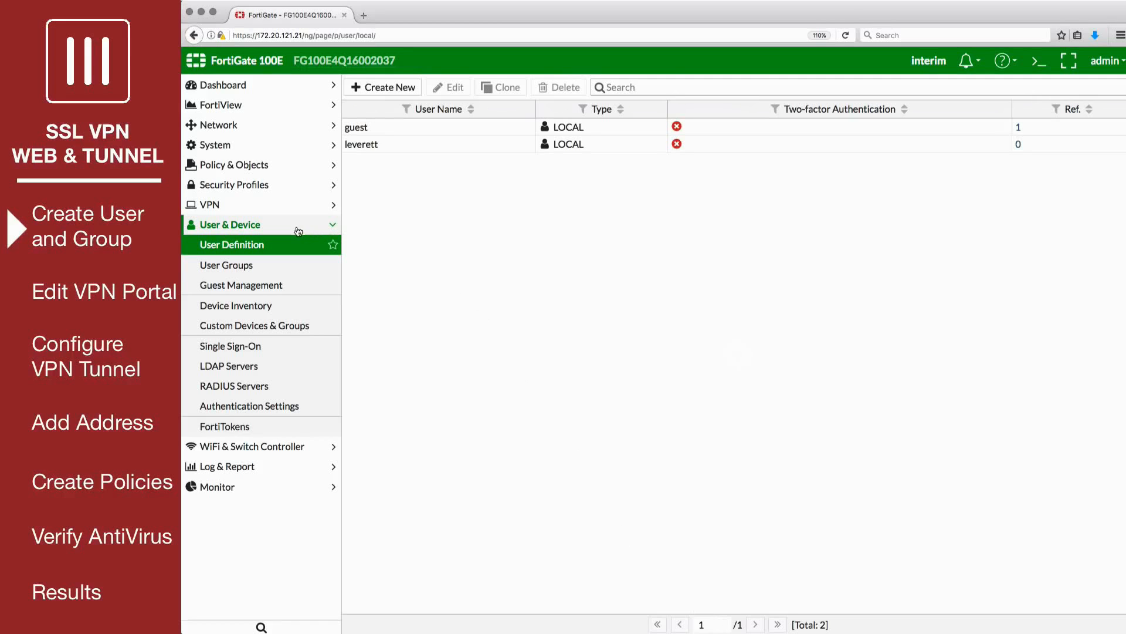
Create a Firewall-type user group named SSL-VPN-users with the non-guest local user as its member.
click(278, 271)
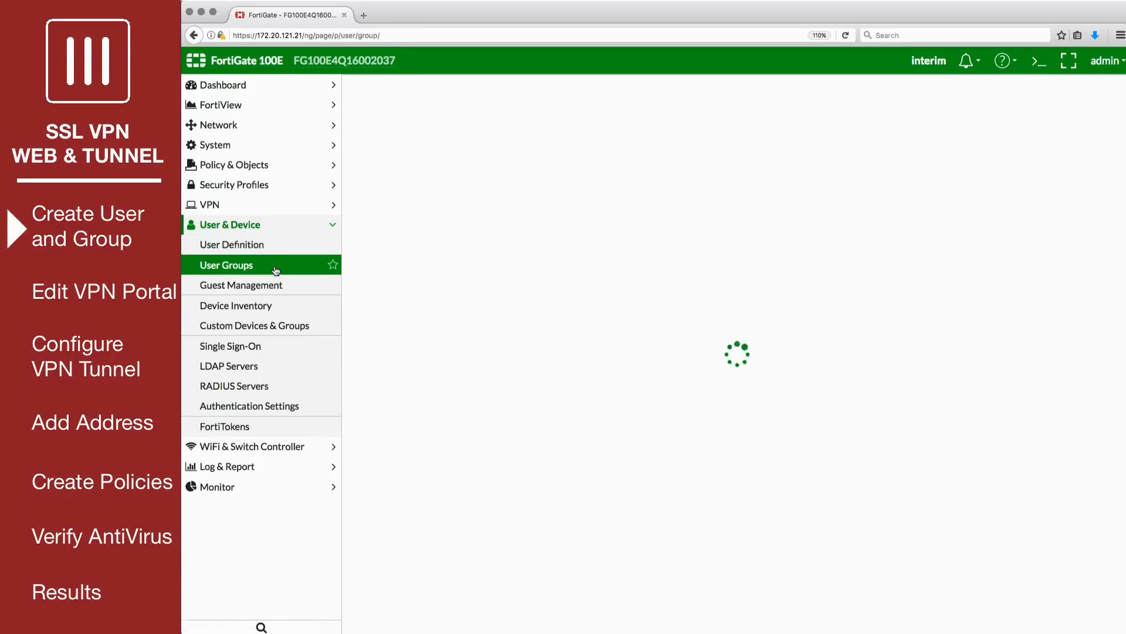
click(376, 88)
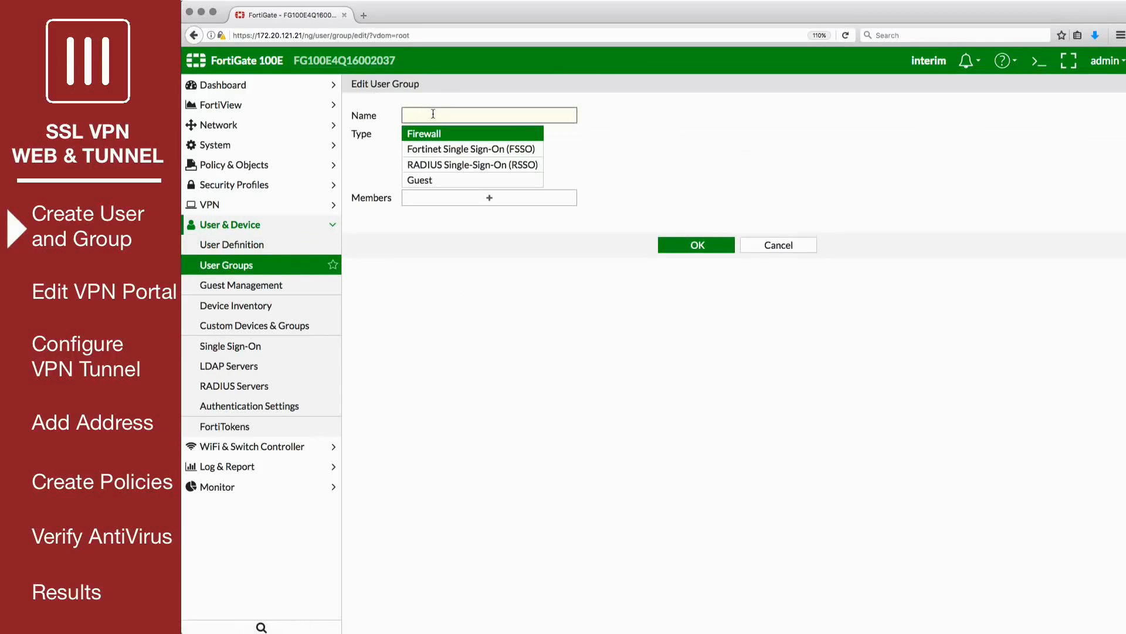
text(SSL-VPN-users)
click(557, 202)
click(981, 171)
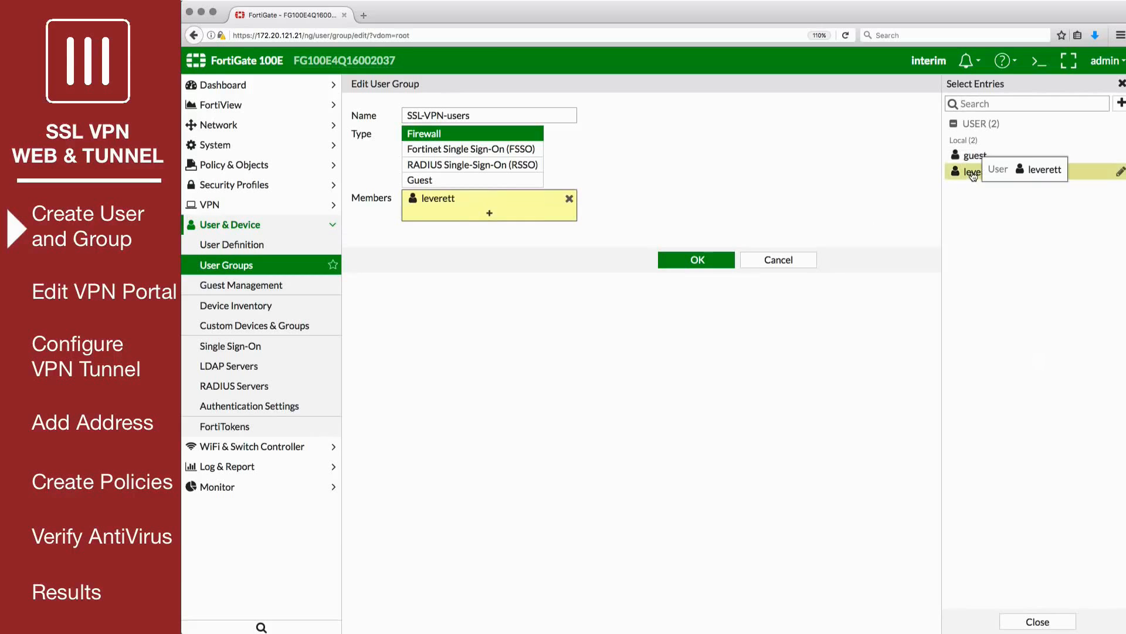
click(723, 260)
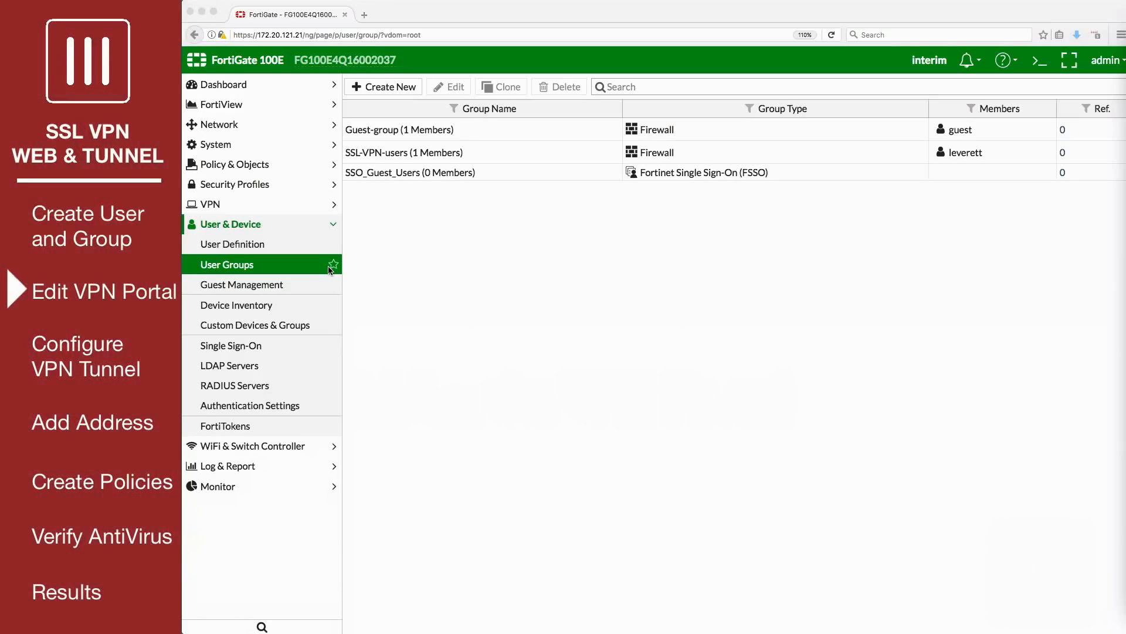
Open the full-access SSL-VPN portal for editing and disable split tunneling.
click(309, 206)
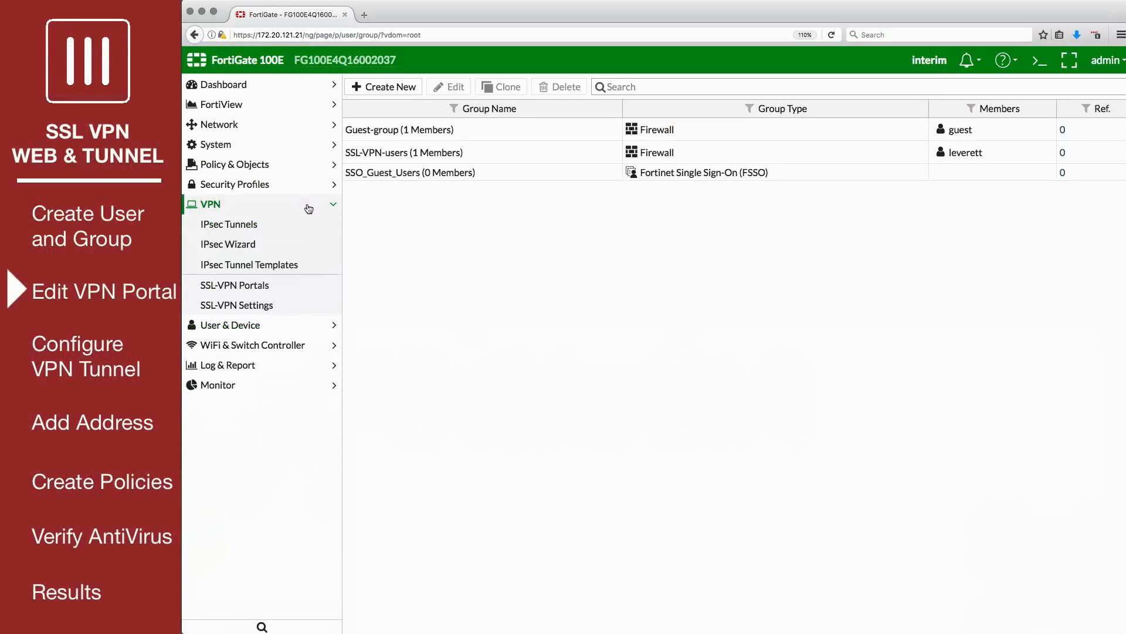
click(302, 292)
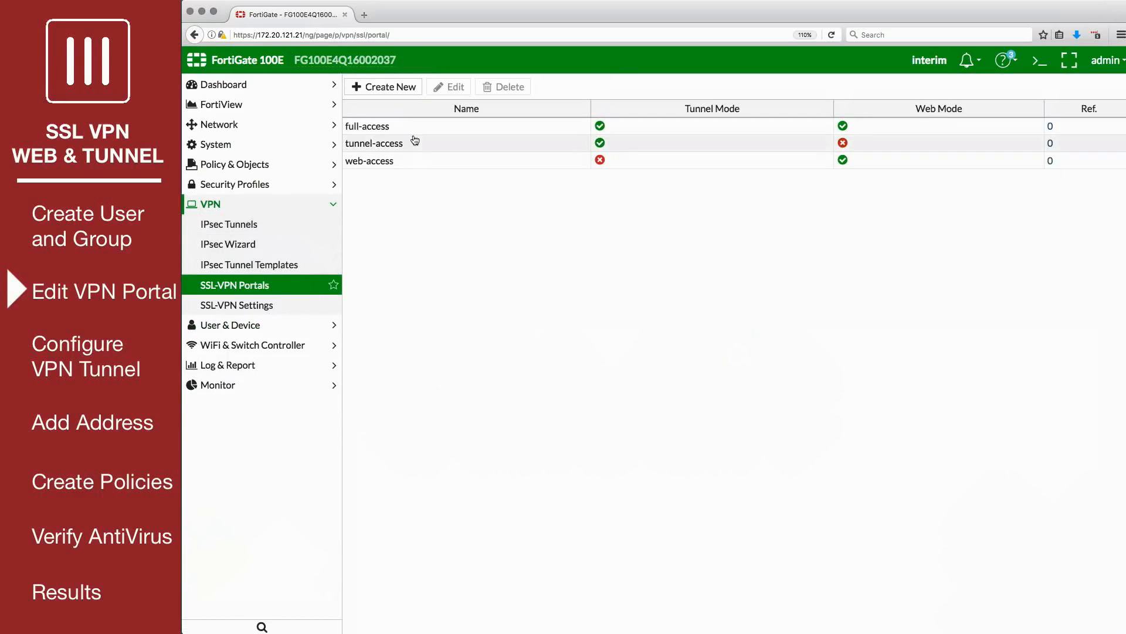
click(415, 129)
click(447, 87)
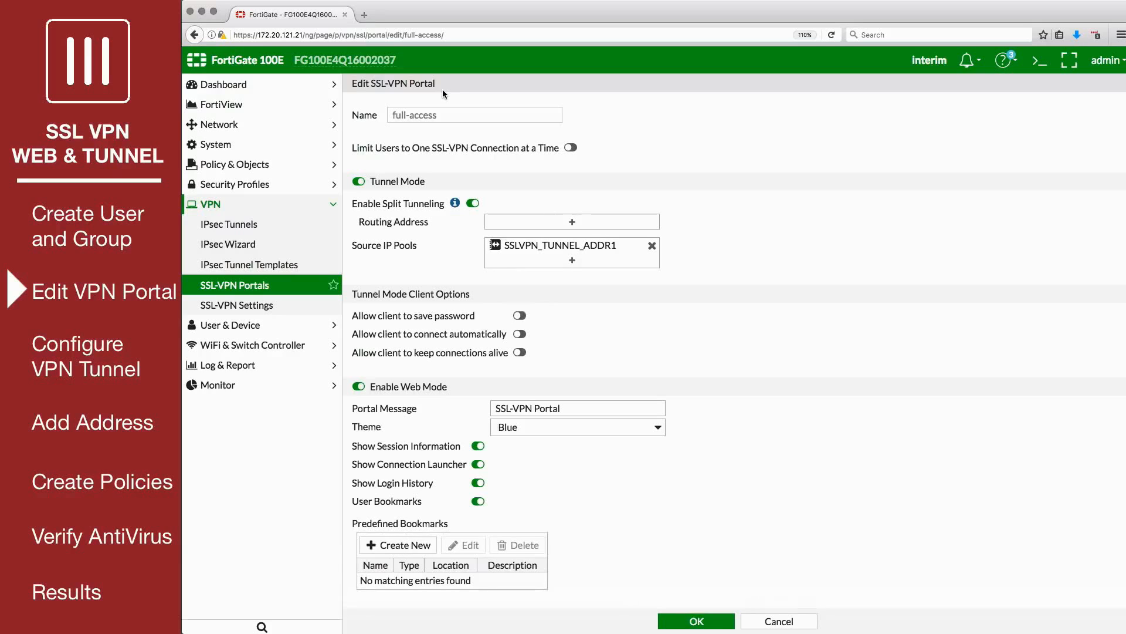
click(473, 204)
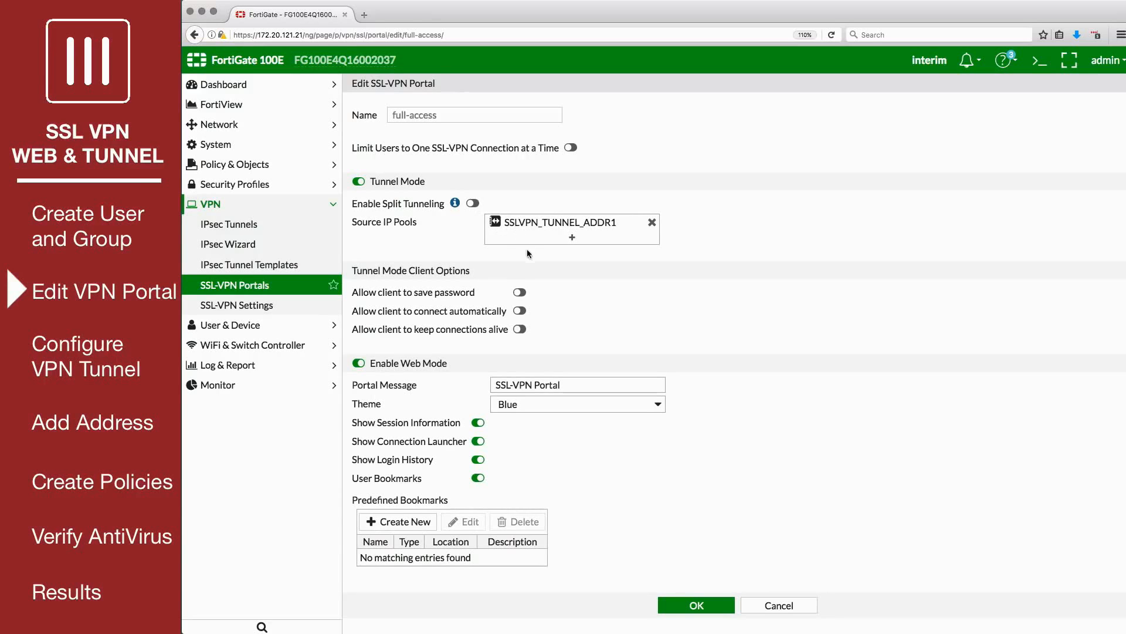
Add an HTTP/HTTPS predefined bookmark named Internal-FortiGate with URL 192.168.100.1 to the full-access portal and save the portal.
click(435, 522)
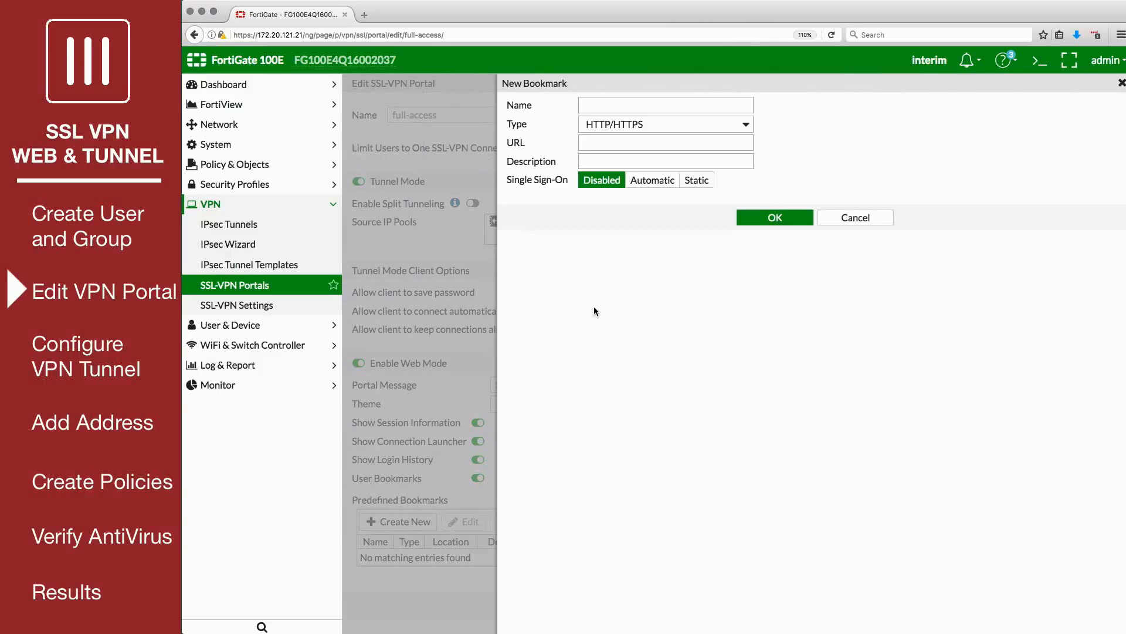
click(604, 102)
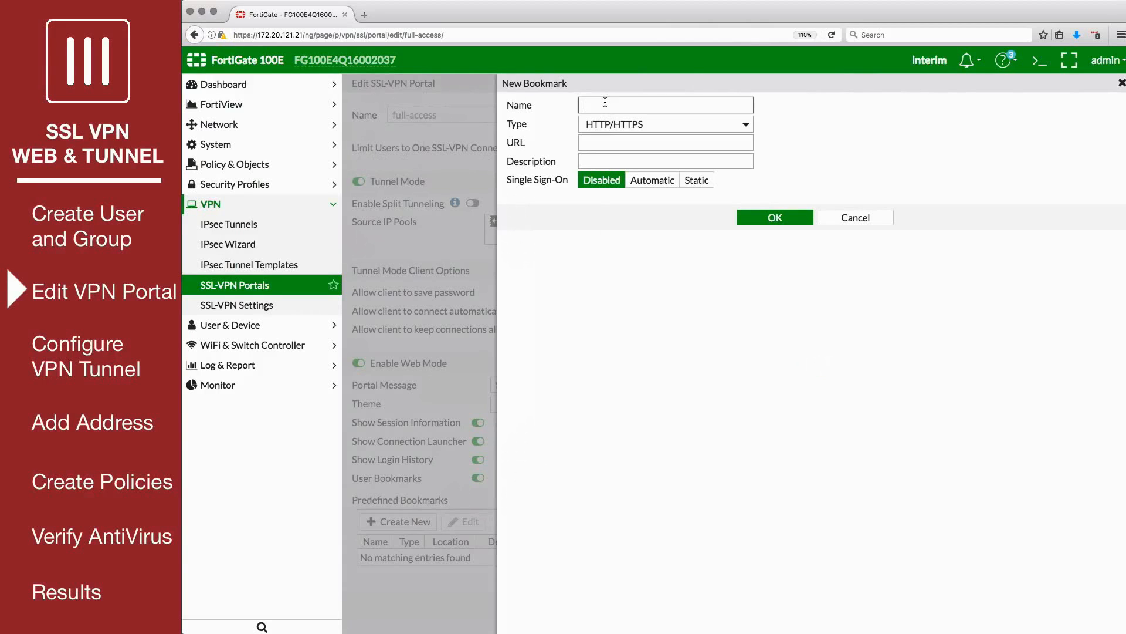
text(Internal-FortiGate)
click(601, 142)
text(192.)
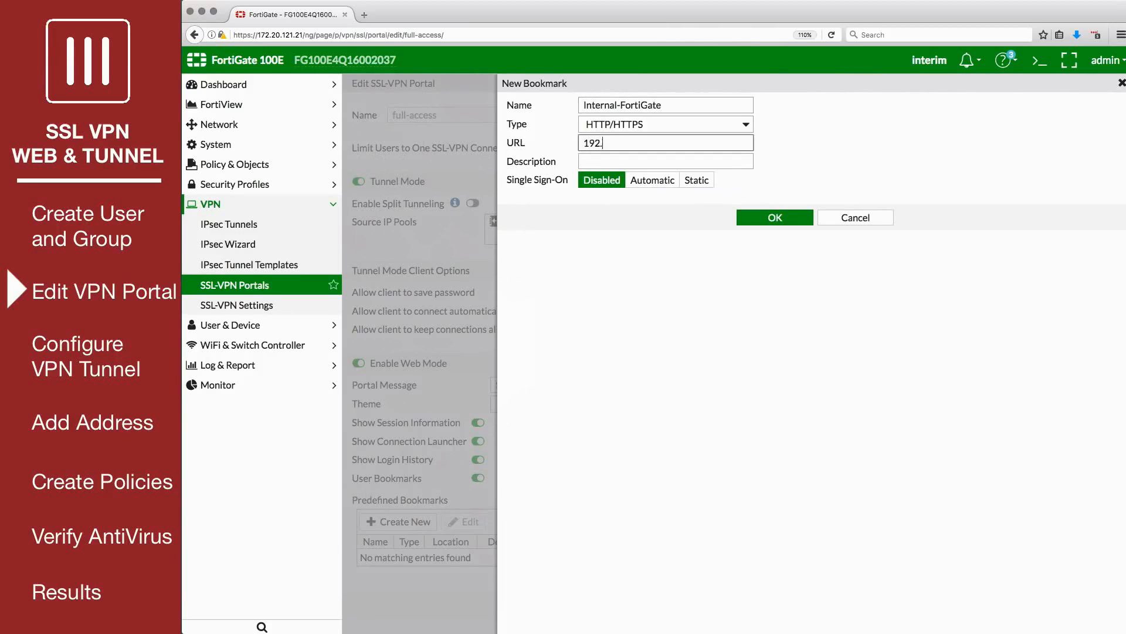
text(168.100.1)
click(744, 222)
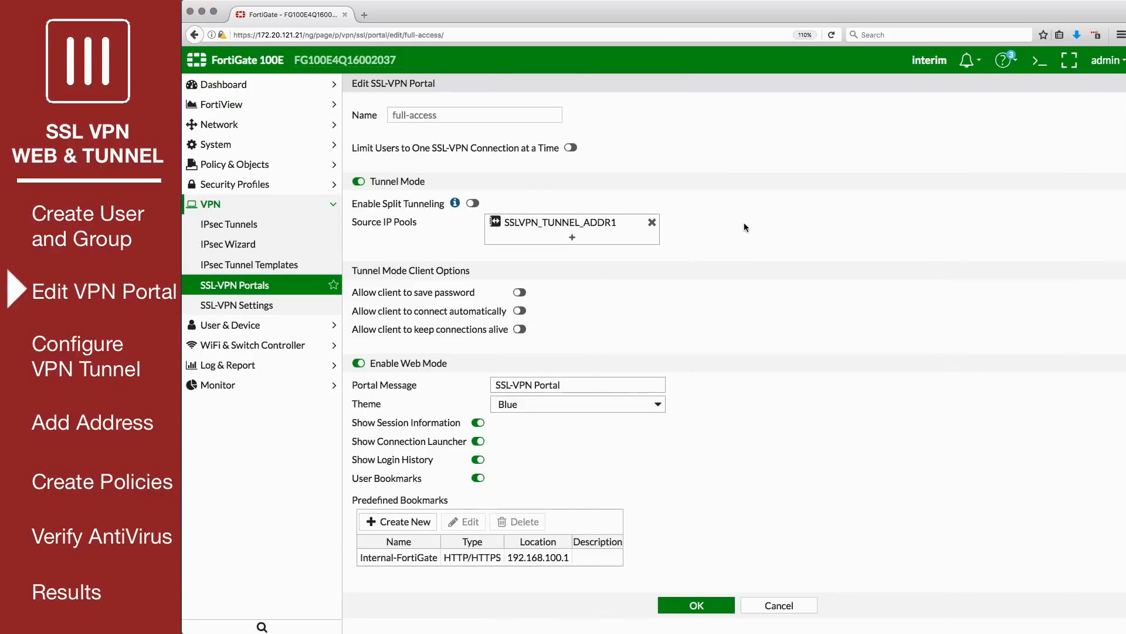
click(697, 604)
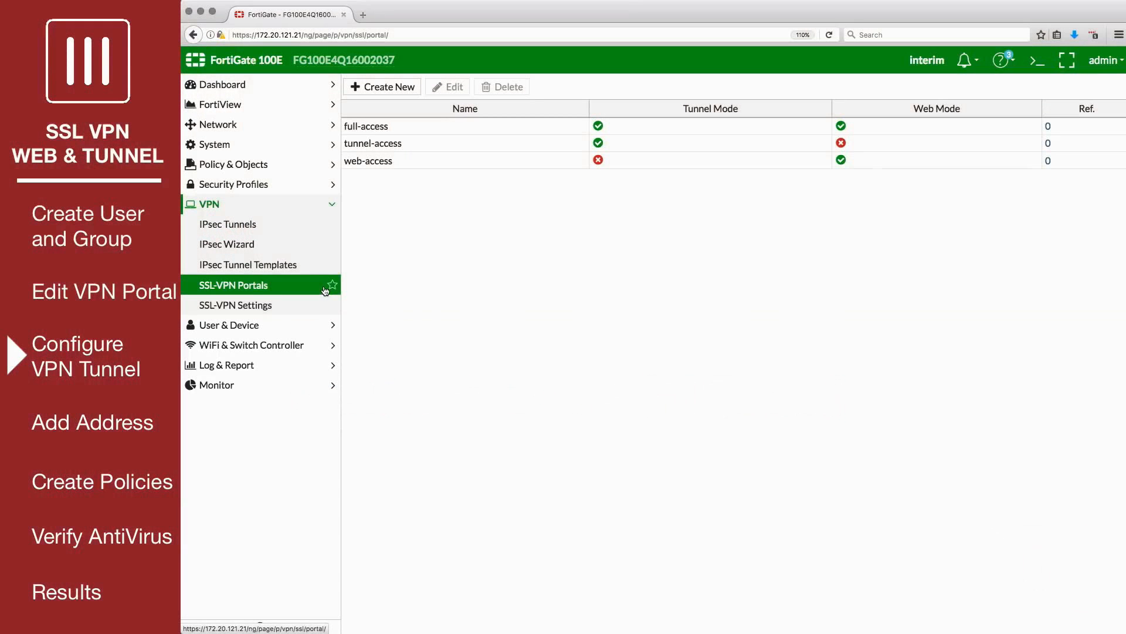
Configure the SSL-VPN connection settings to listen on wan1 at port 10443 and allow access from any host.
click(300, 305)
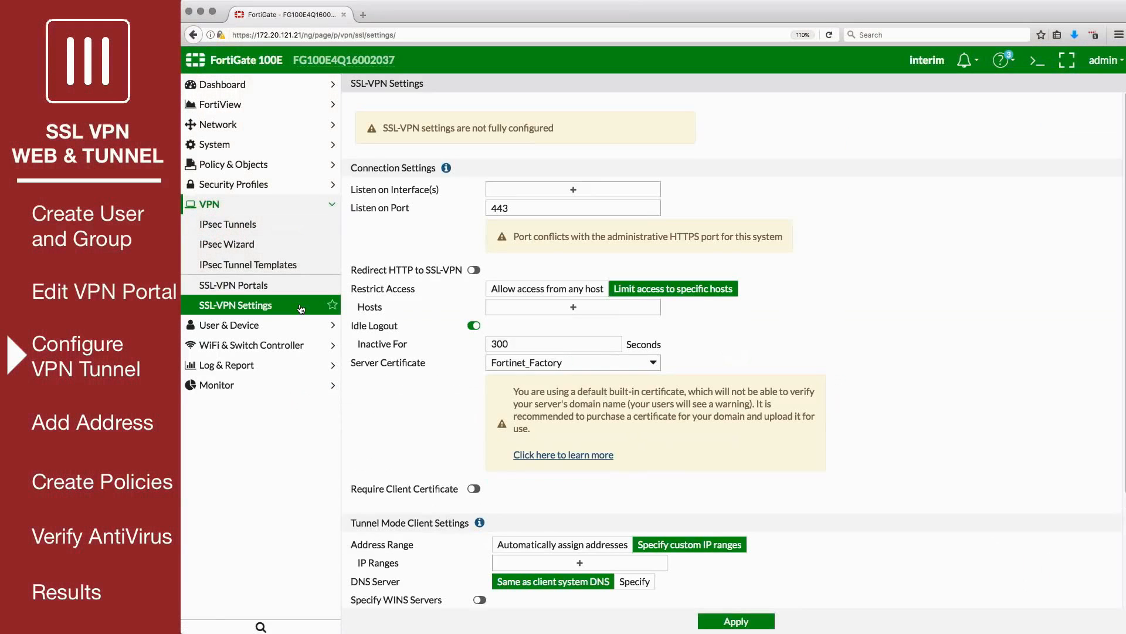
click(504, 192)
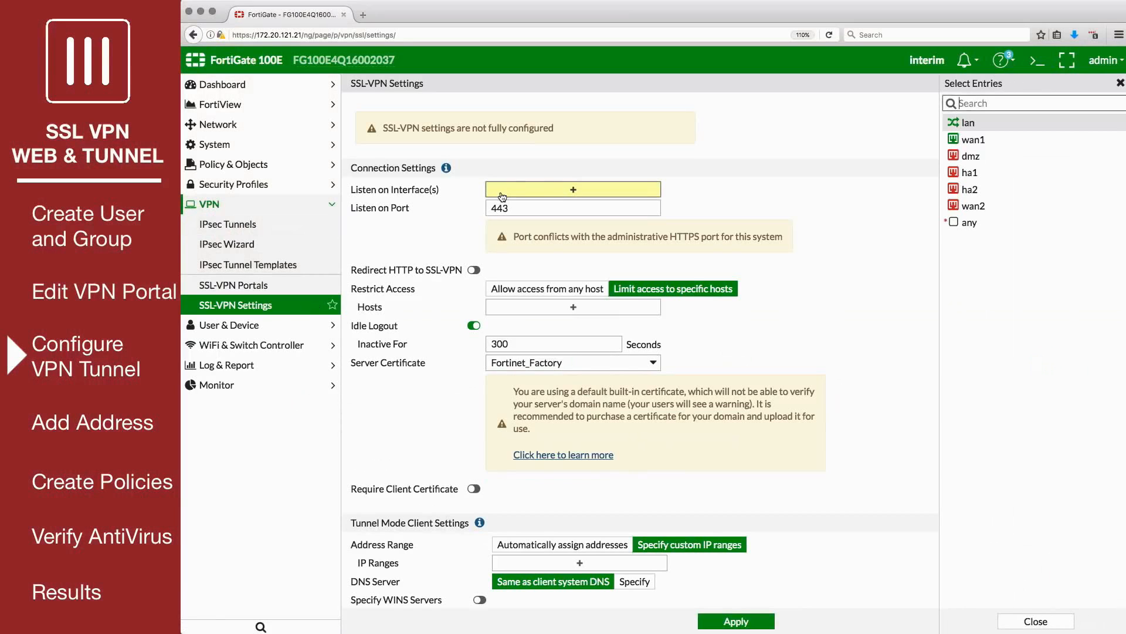
click(965, 140)
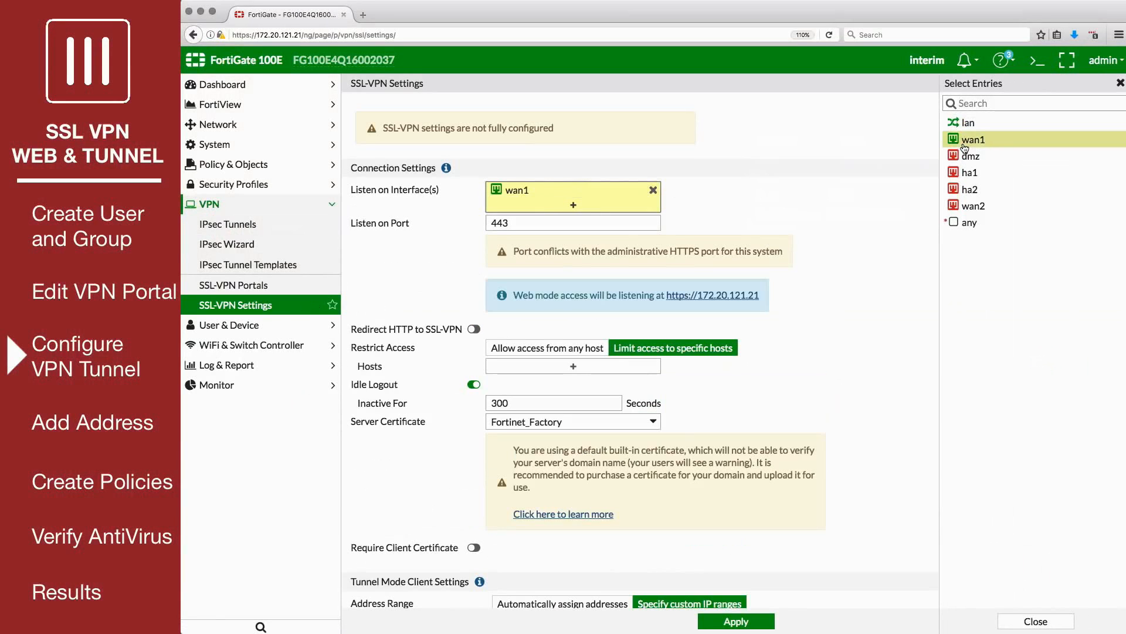
click(493, 223)
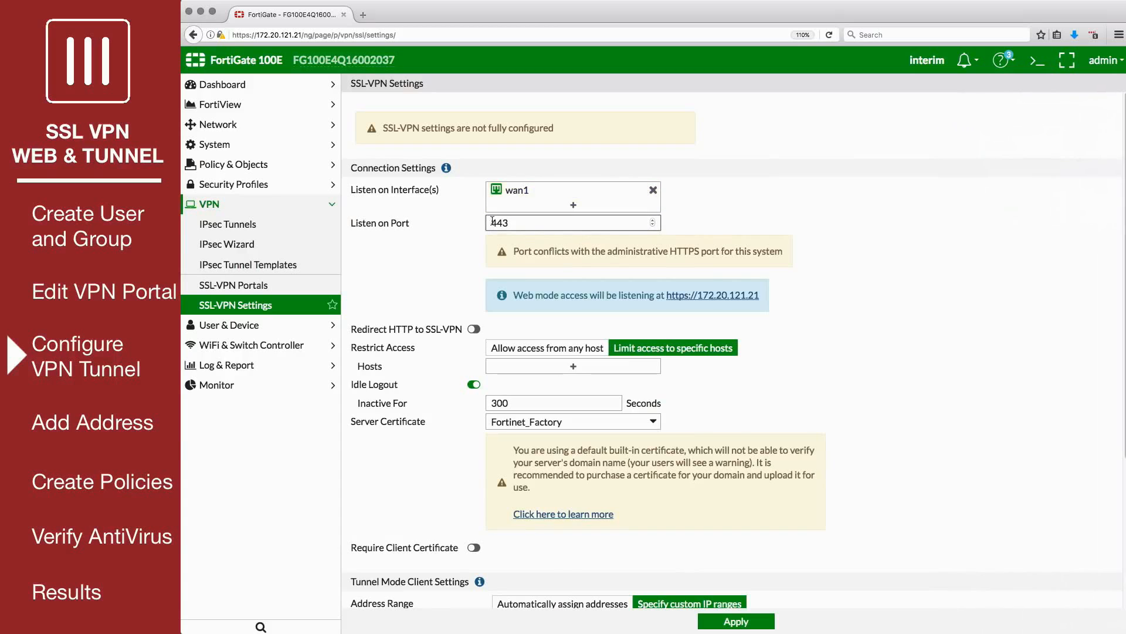
text(10)
click(453, 237)
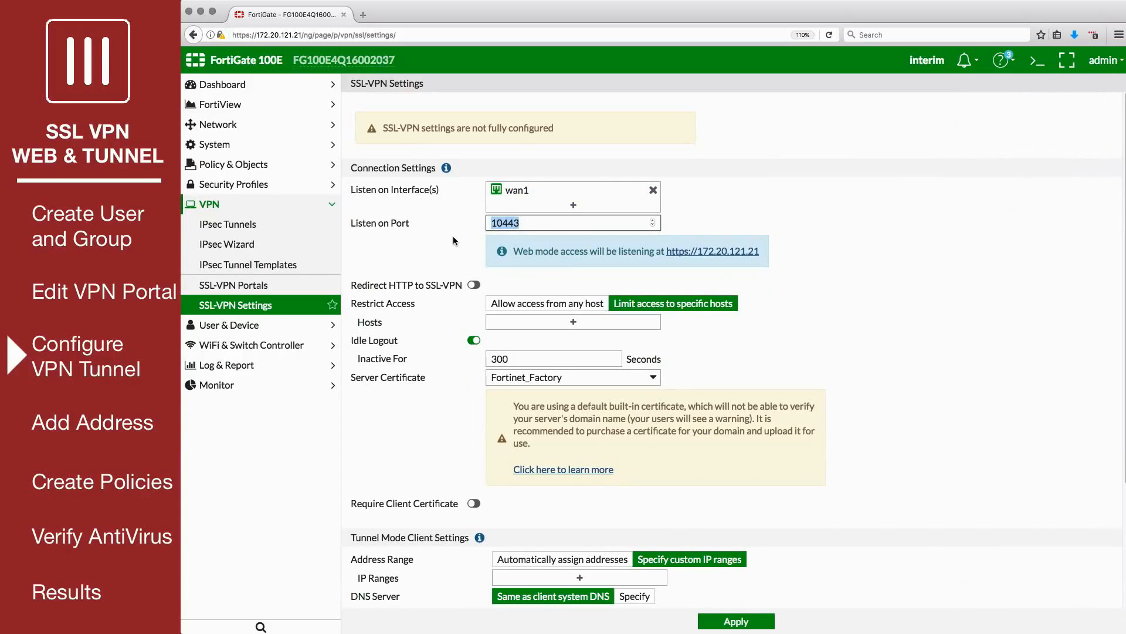
click(508, 305)
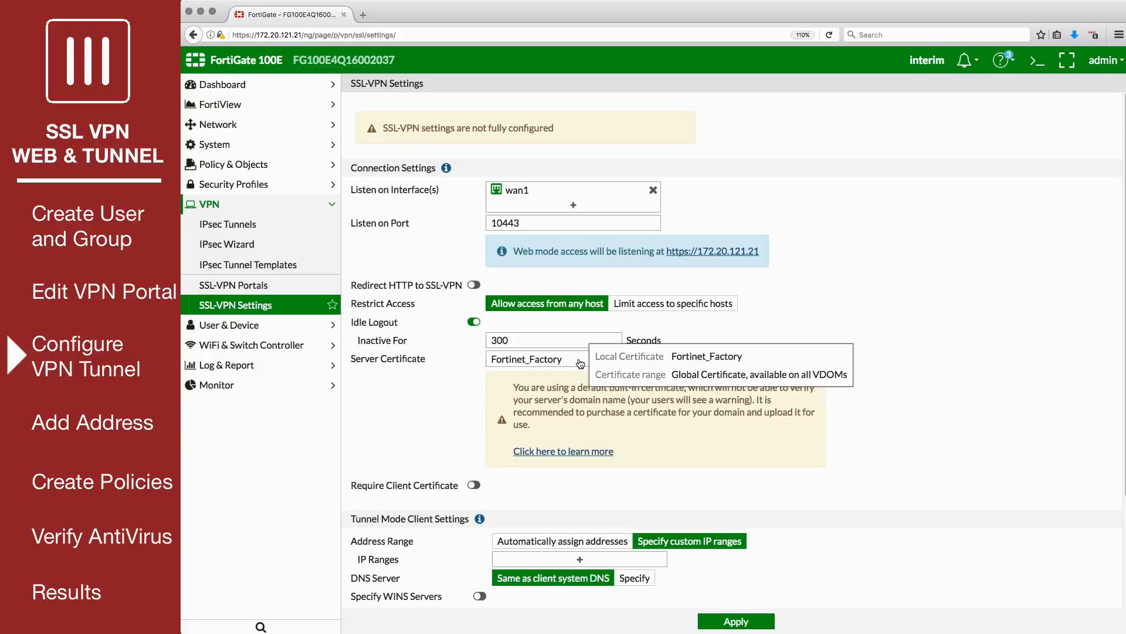
Add SSLVPN_TUNNEL_ADDR1 as the custom IP range in the tunnel mode client settings.
scroll(580, 364, down, 5)
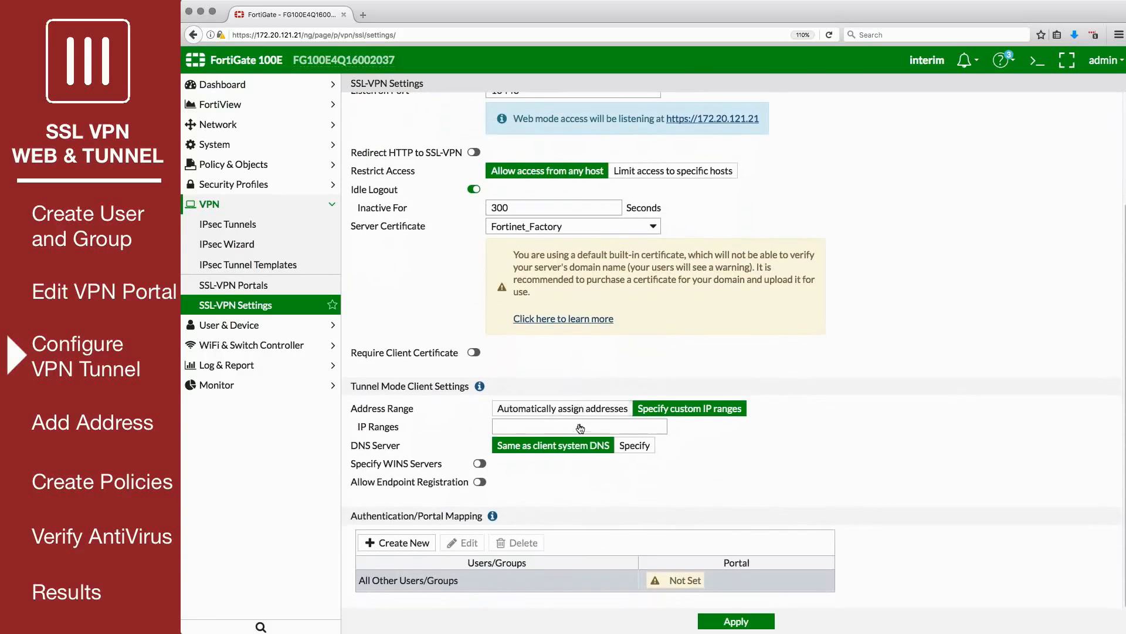
click(583, 429)
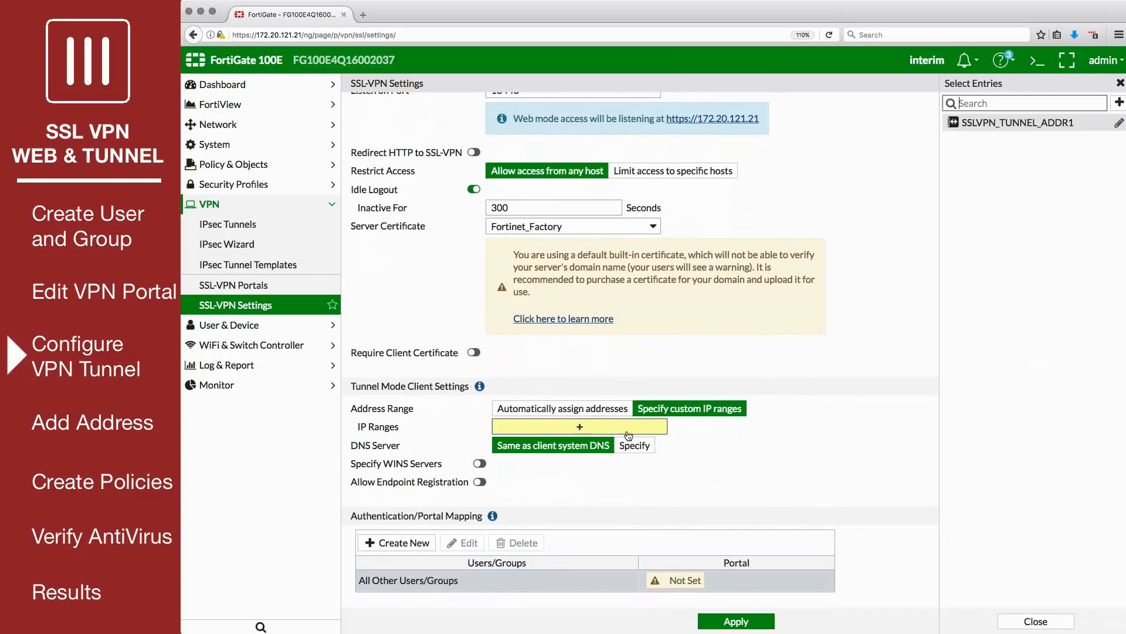
click(968, 122)
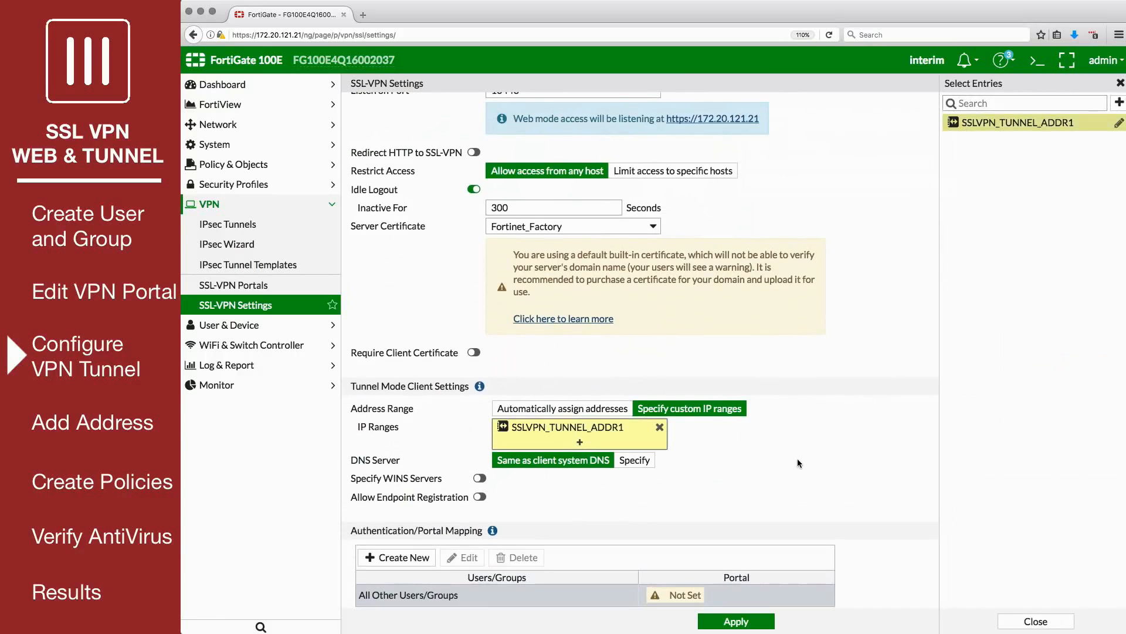
Create an authentication/portal mapping that assigns the SSL-VPN-users group to the full-access portal.
scroll(781, 466, down, 1)
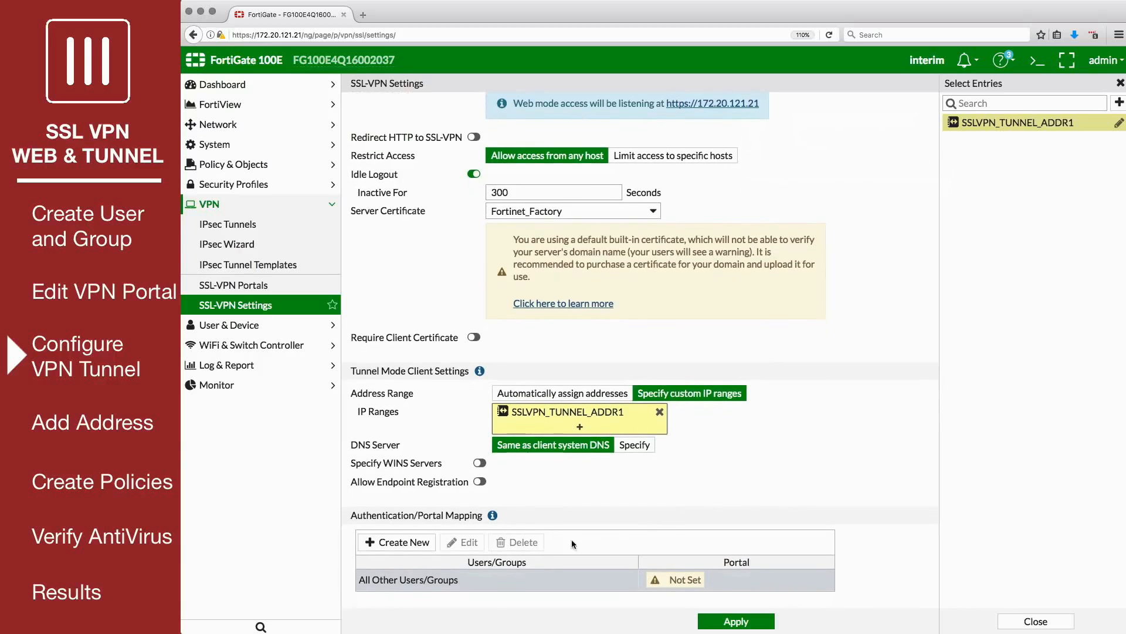
click(401, 546)
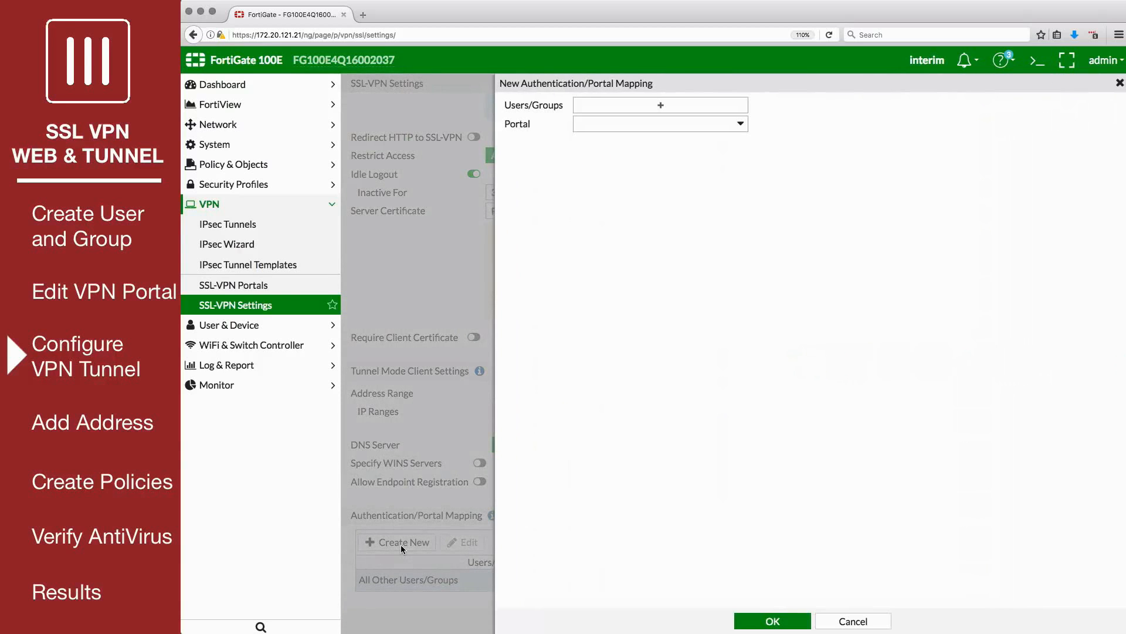
click(697, 107)
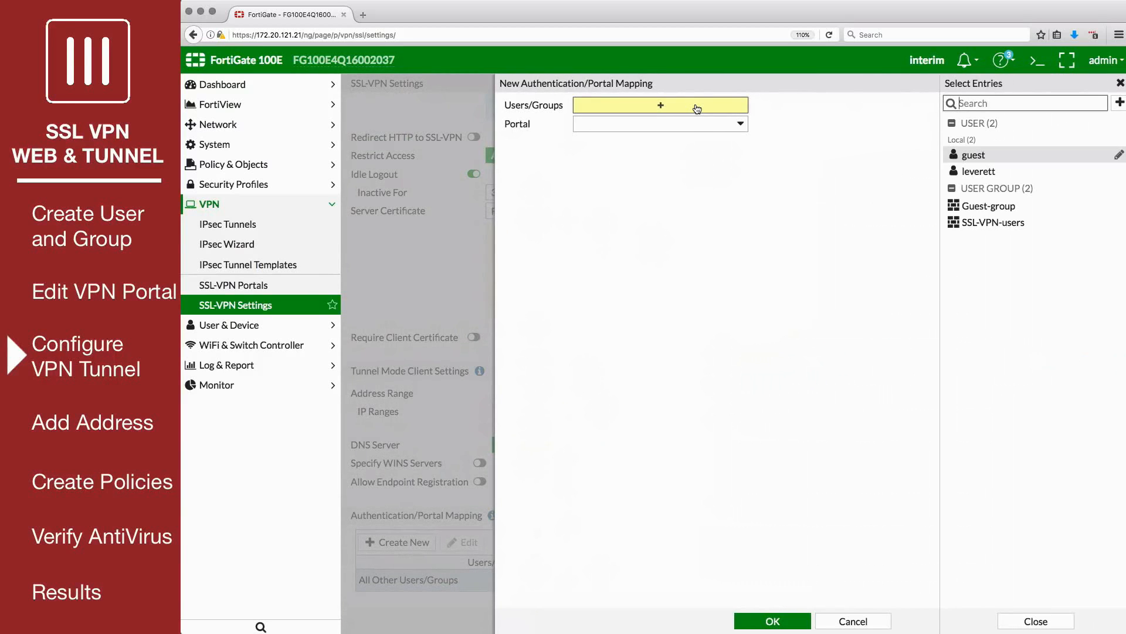
click(993, 222)
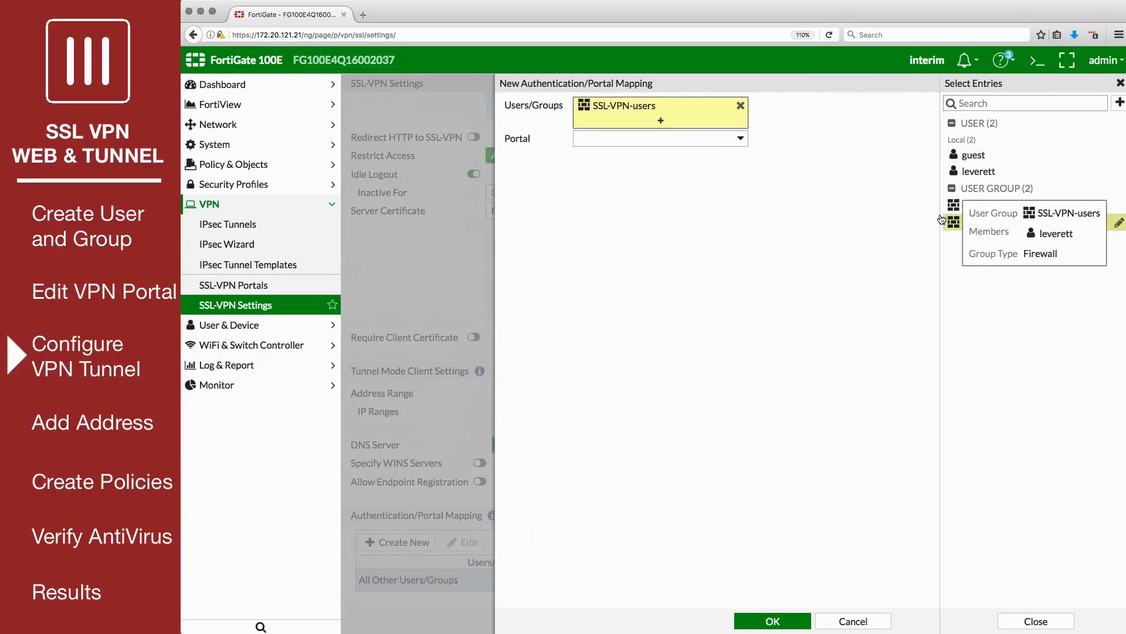
click(736, 140)
click(635, 175)
click(772, 620)
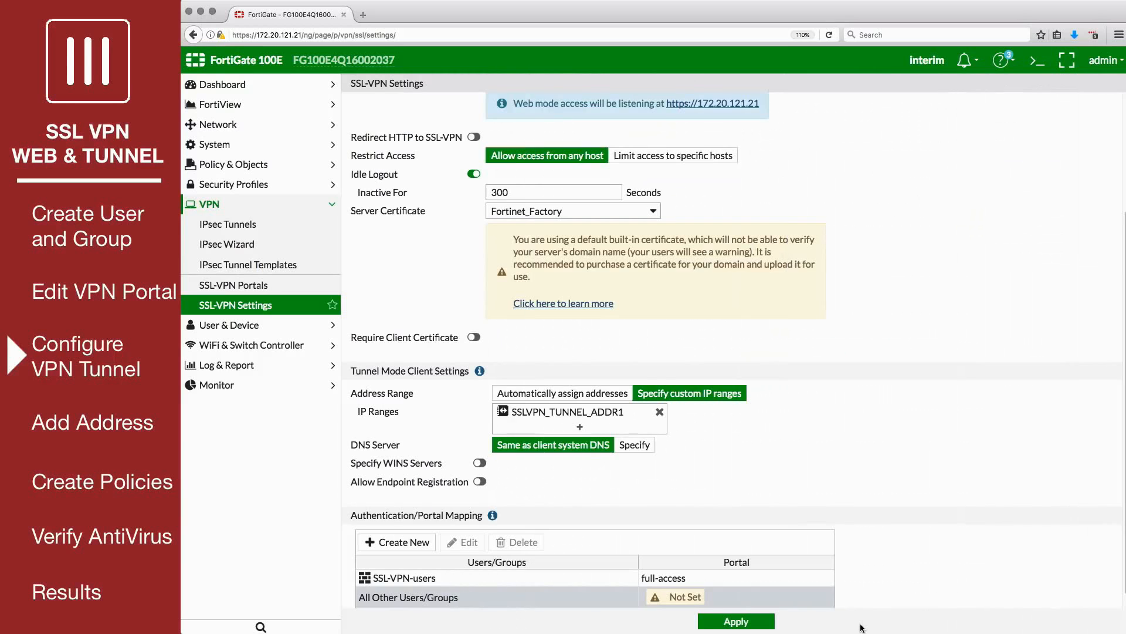
Set the portal for All Other Users/Groups to web-access and apply the SSL-VPN settings.
click(665, 602)
double_click(664, 597)
click(651, 124)
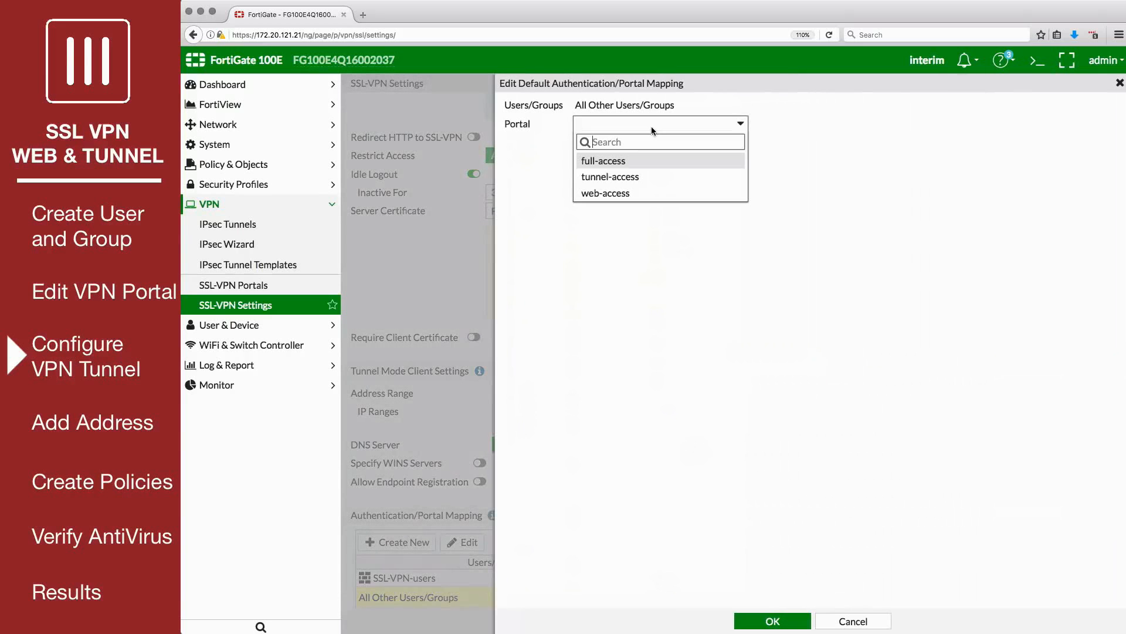
click(639, 192)
click(756, 620)
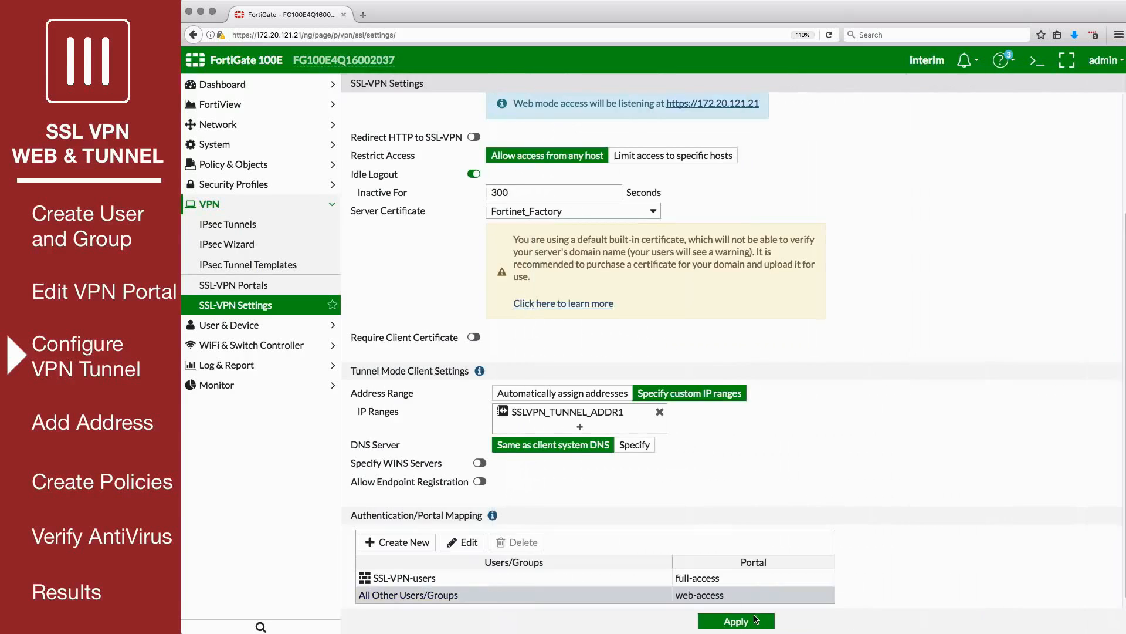
click(756, 620)
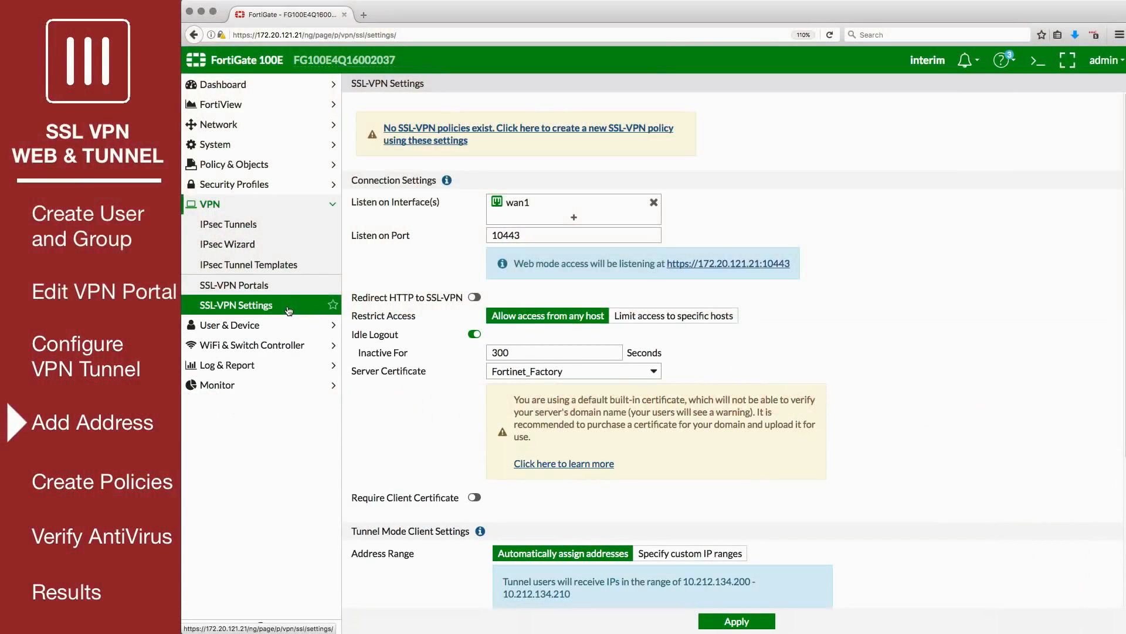
Start a new firewall address object named Local-Network.
click(275, 166)
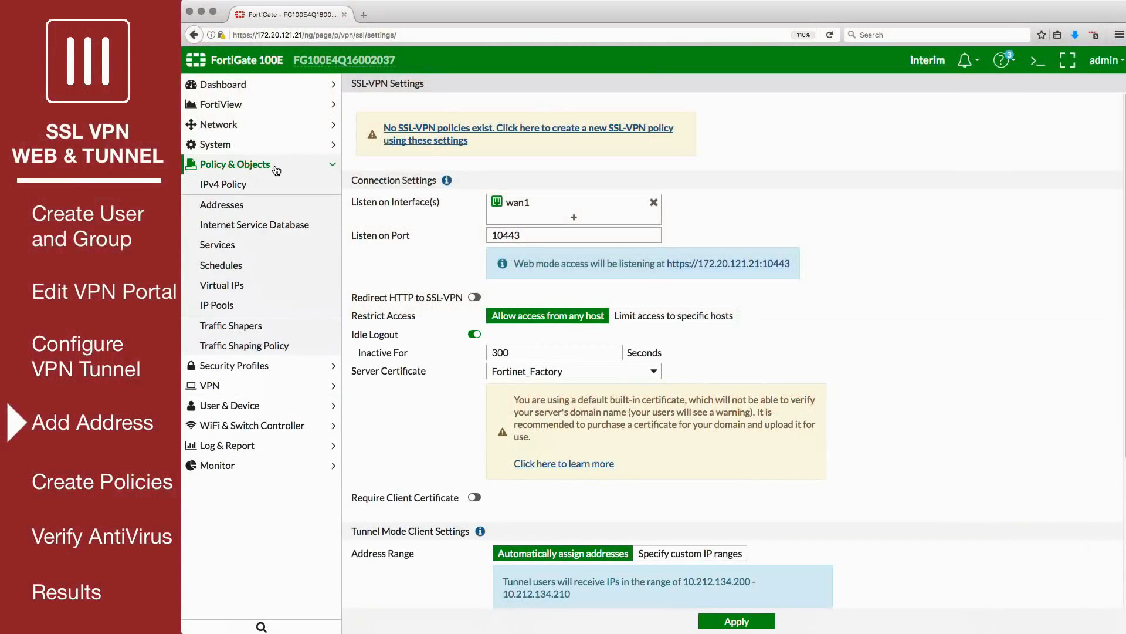
click(234, 207)
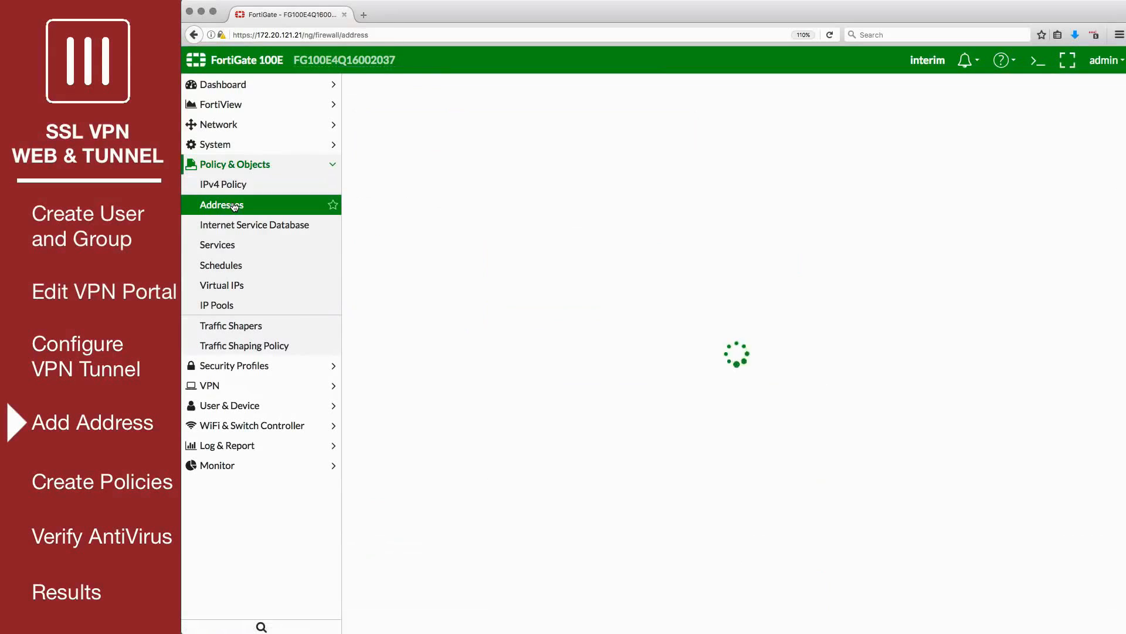
click(411, 89)
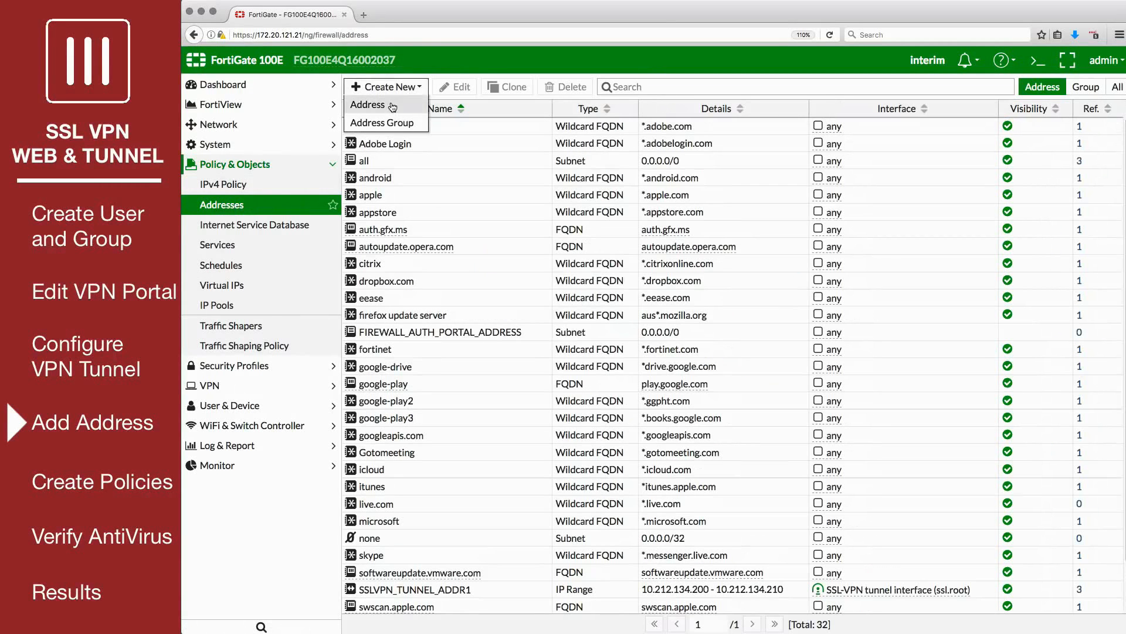
click(375, 101)
click(495, 114)
text(Local-Network)
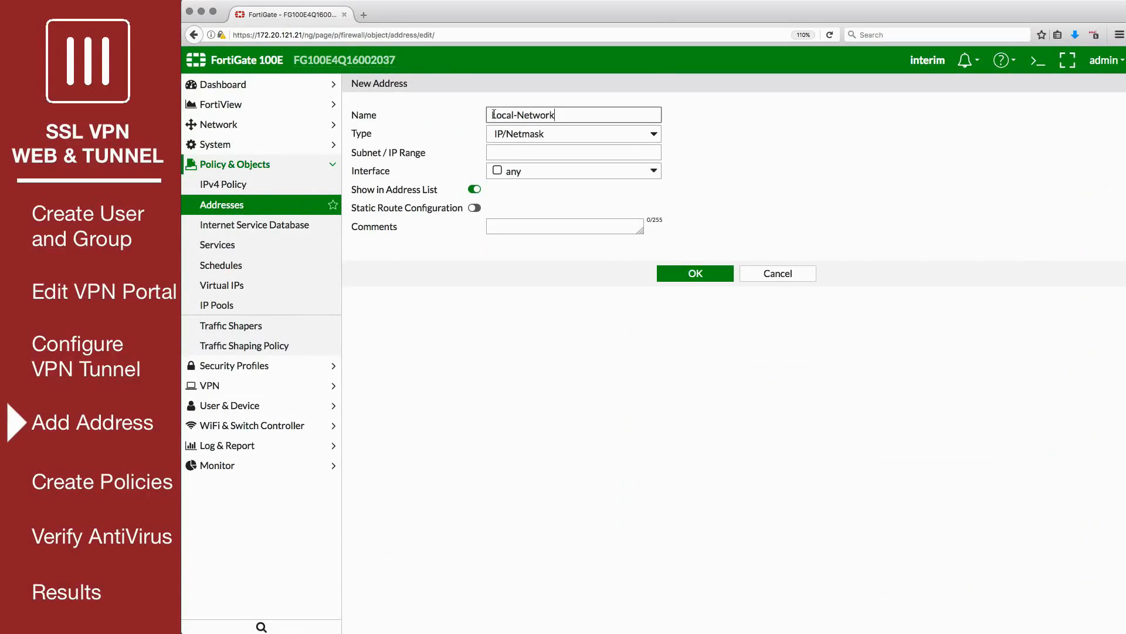
Set the address subnet to 192.168.100.0/255.255.255.0 on the lan interface and save the address.
click(528, 152)
text(192.168)
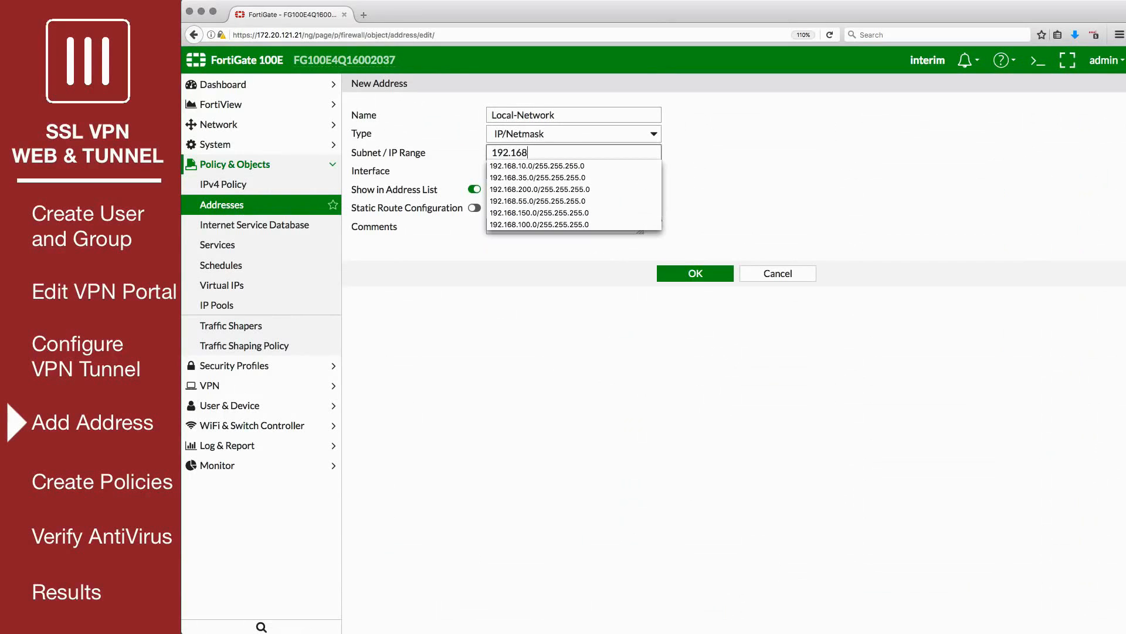
text(.100.0/255.255.255.)
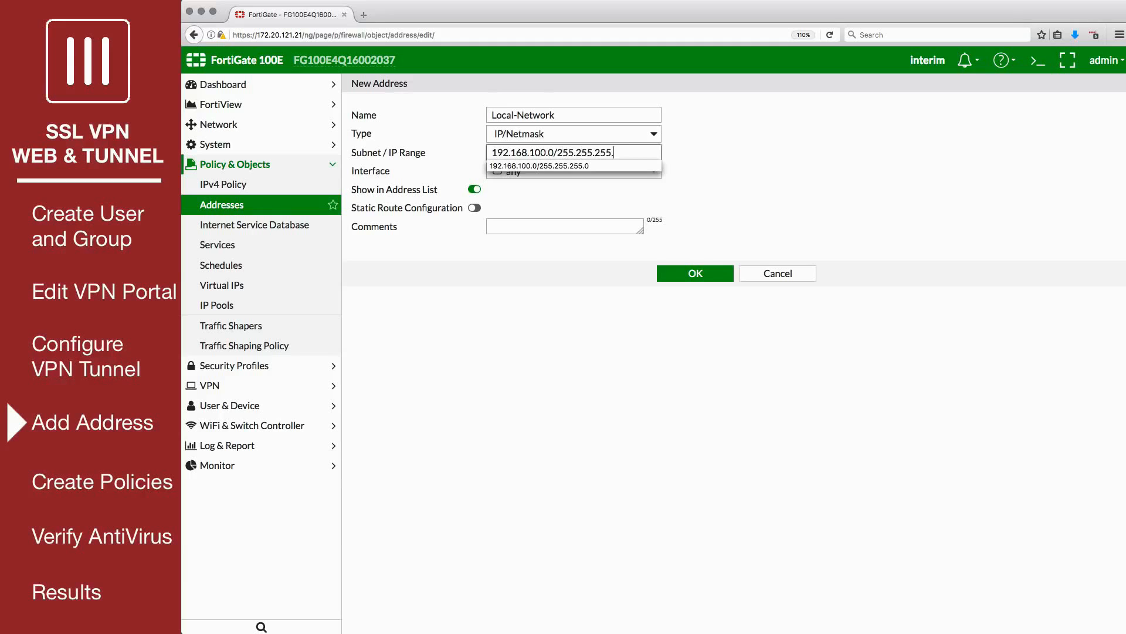
text(0)
click(459, 156)
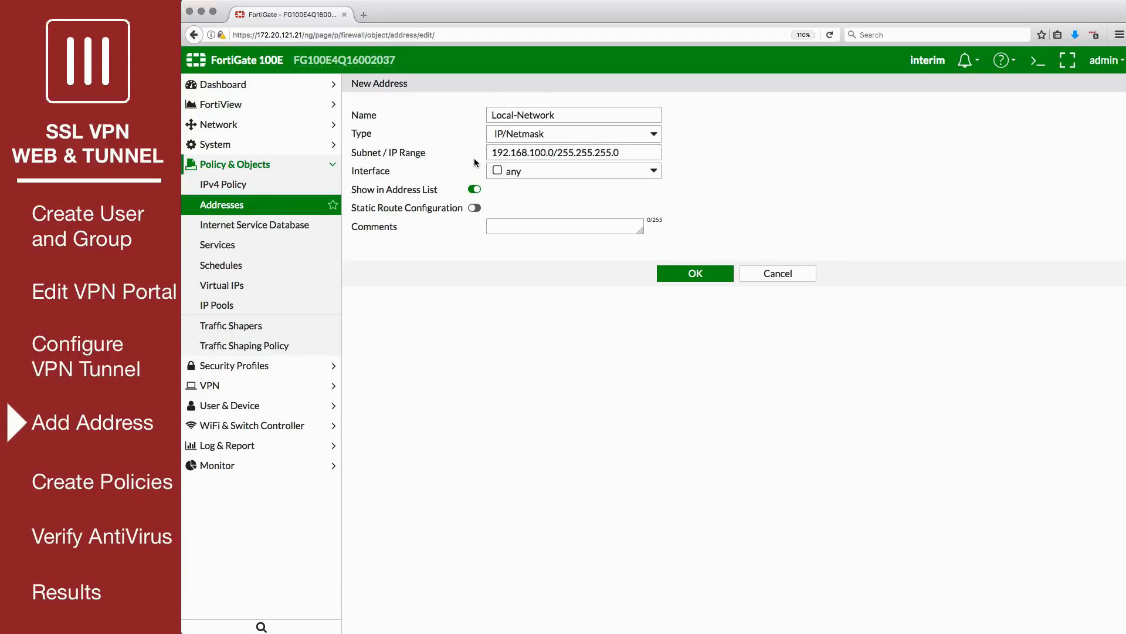
click(539, 170)
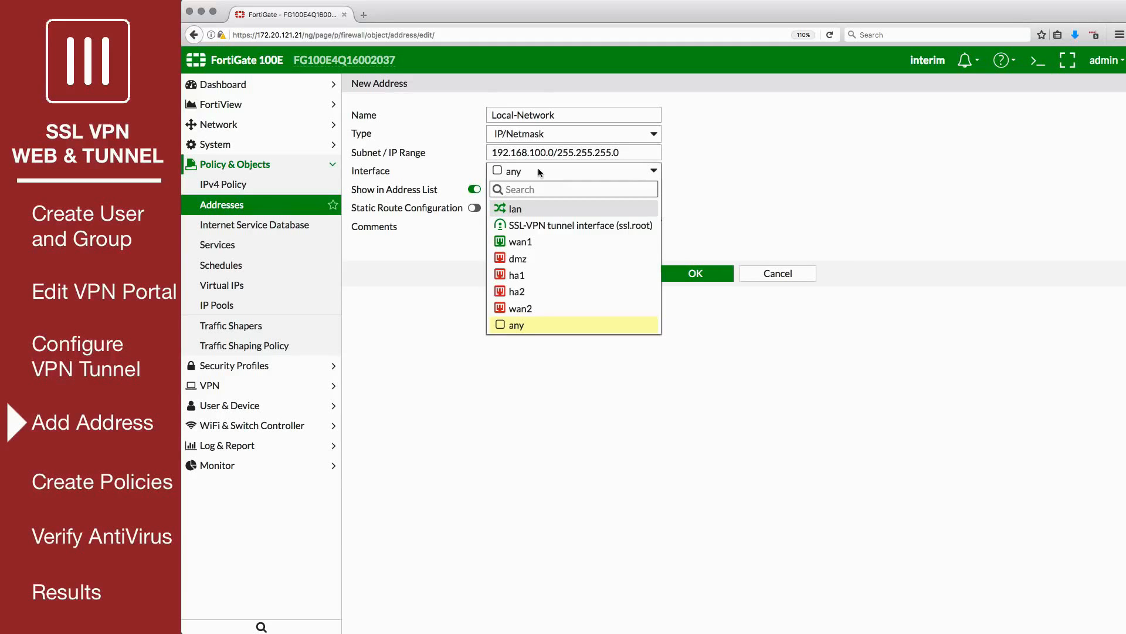
click(535, 213)
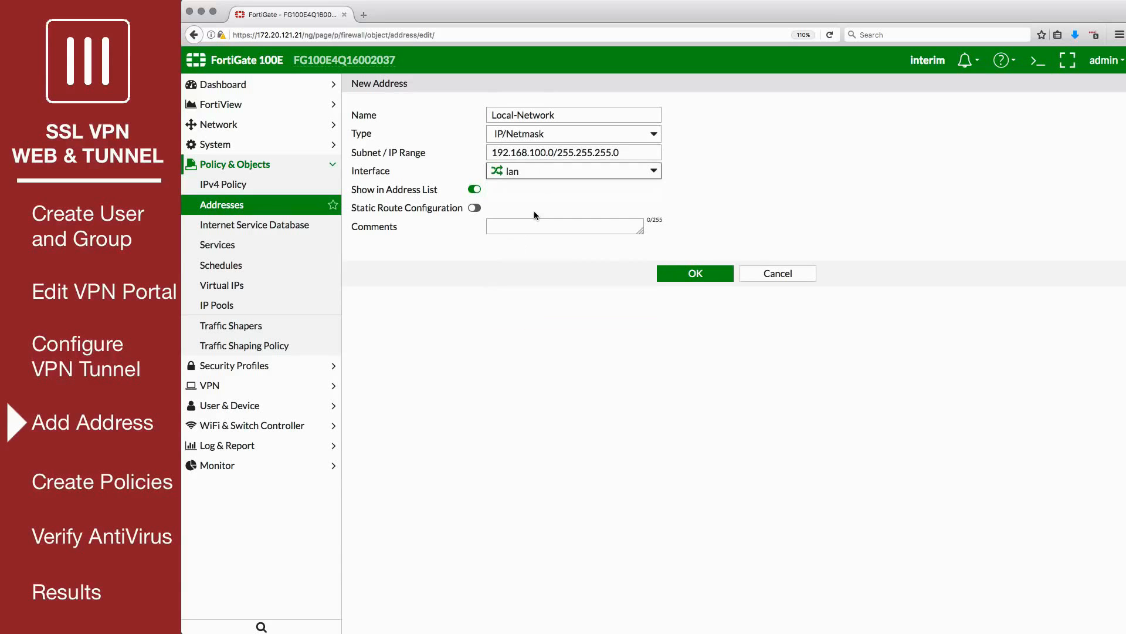
click(675, 272)
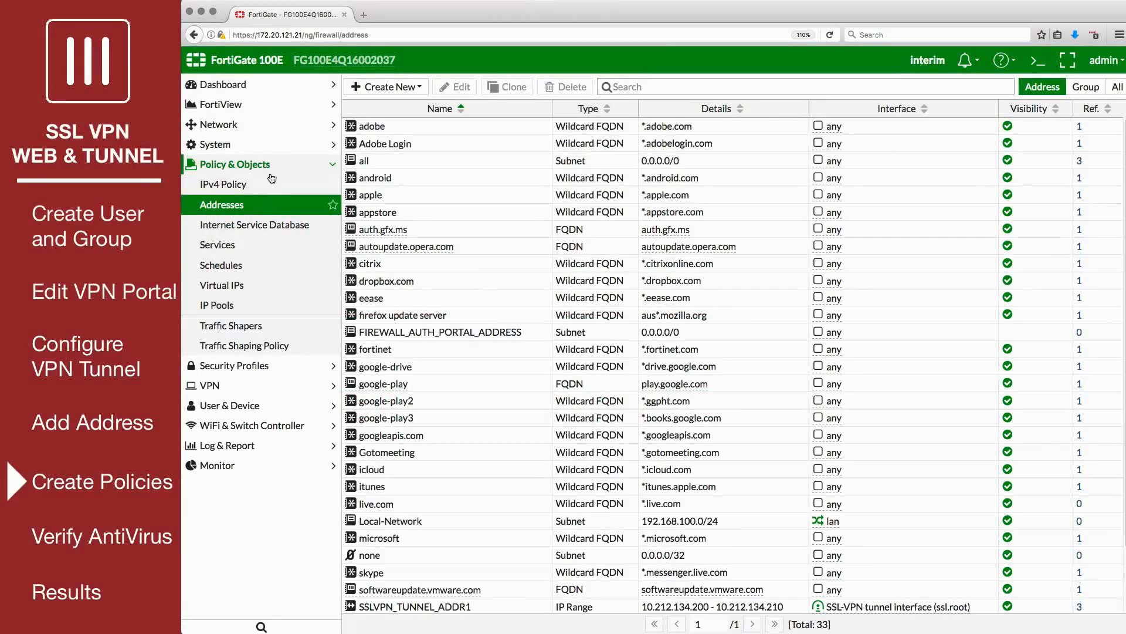
Start a new IPv4 policy named SSL-VPN-to-Internal-Network.
click(254, 187)
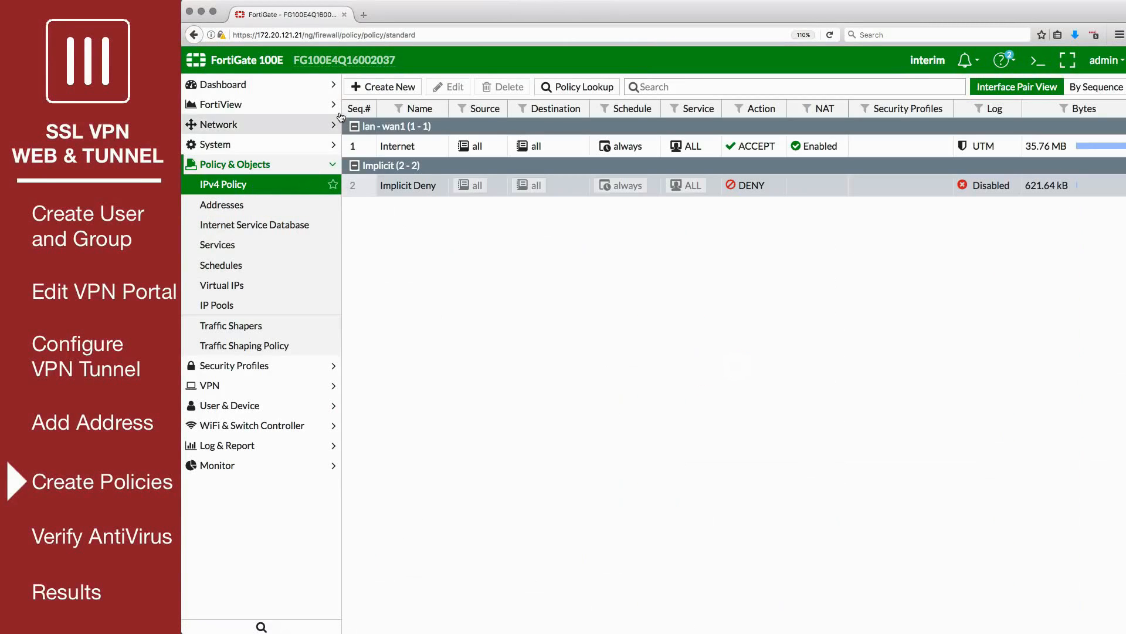
click(367, 85)
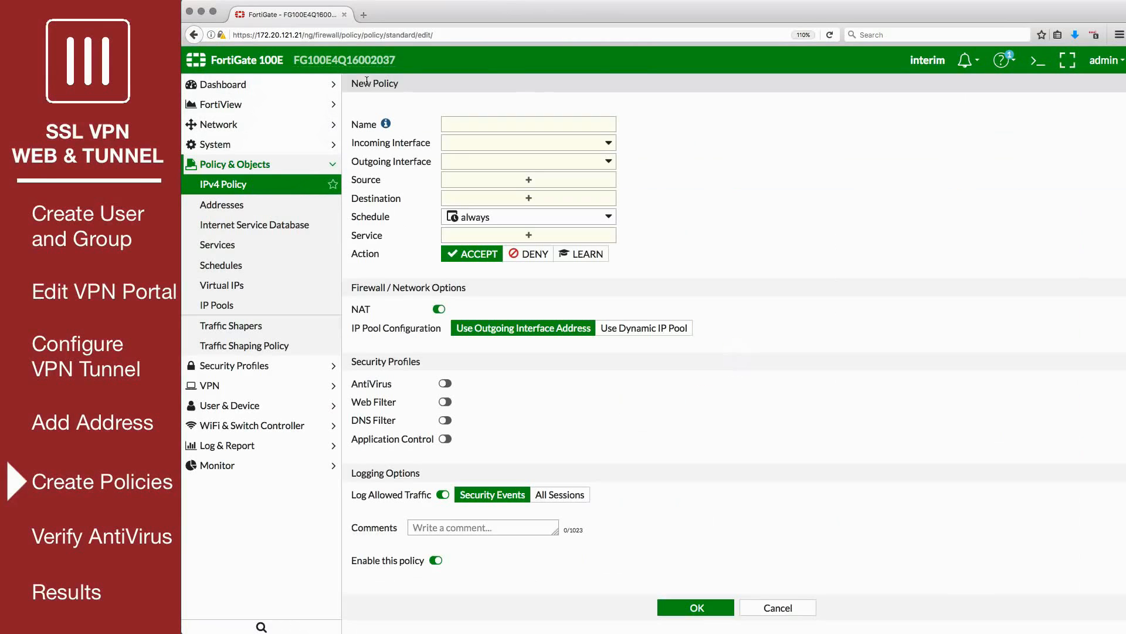
click(529, 122)
text(SSL-VPN-)
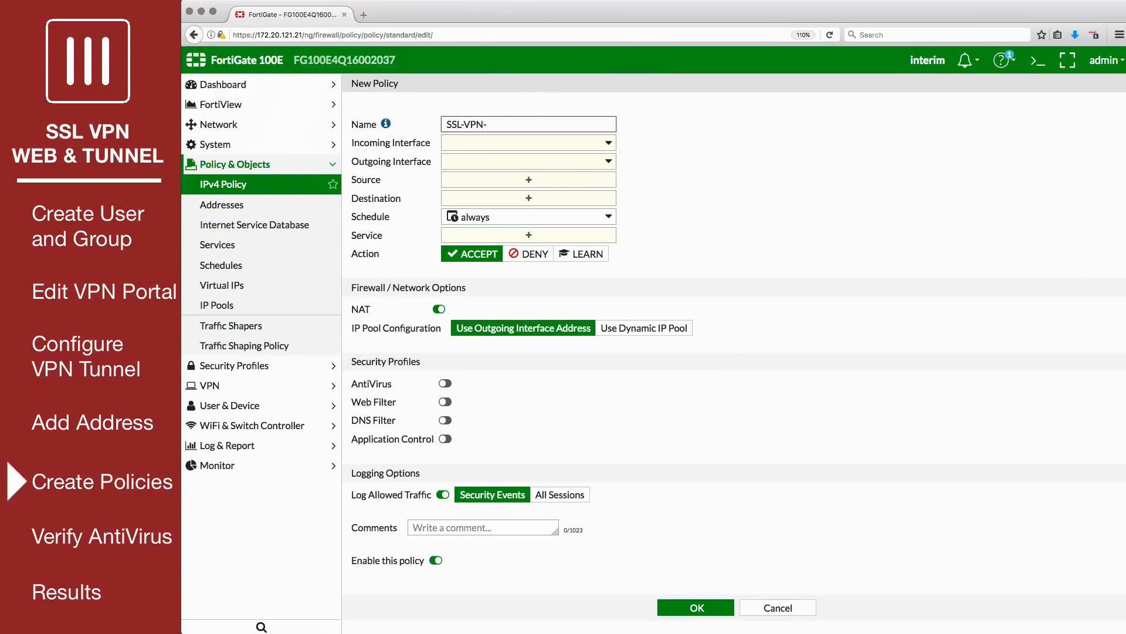
text(to-Internal-Network)
Set the internal network policy's incoming interface to SSL-VPN tunnel interface (ssl.root) and its outgoing interface to lan.
click(558, 143)
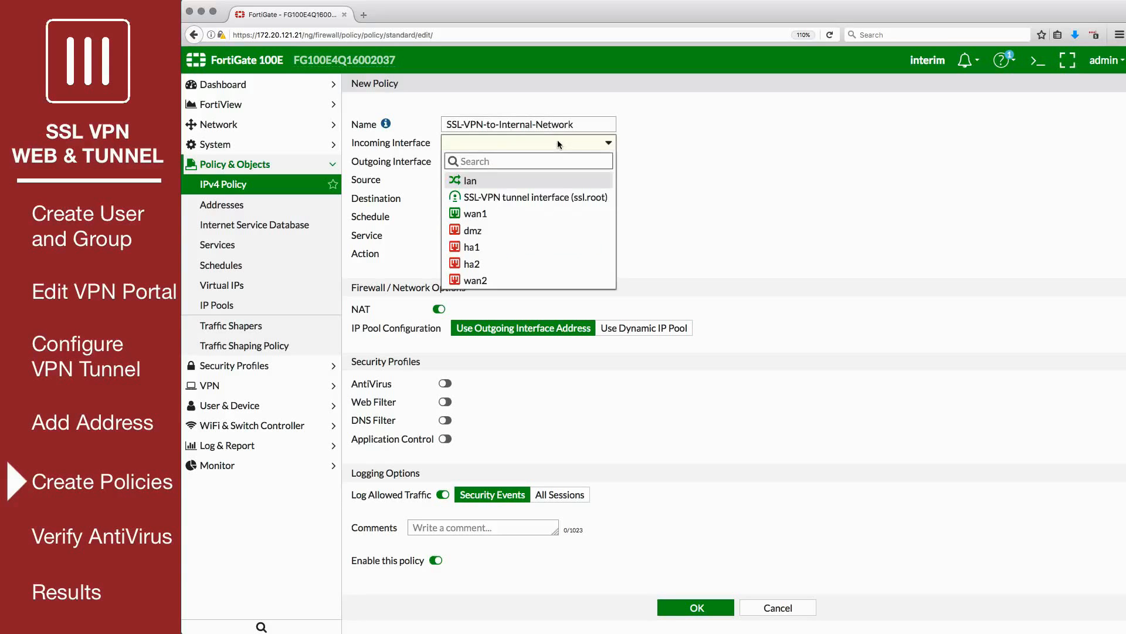
click(549, 197)
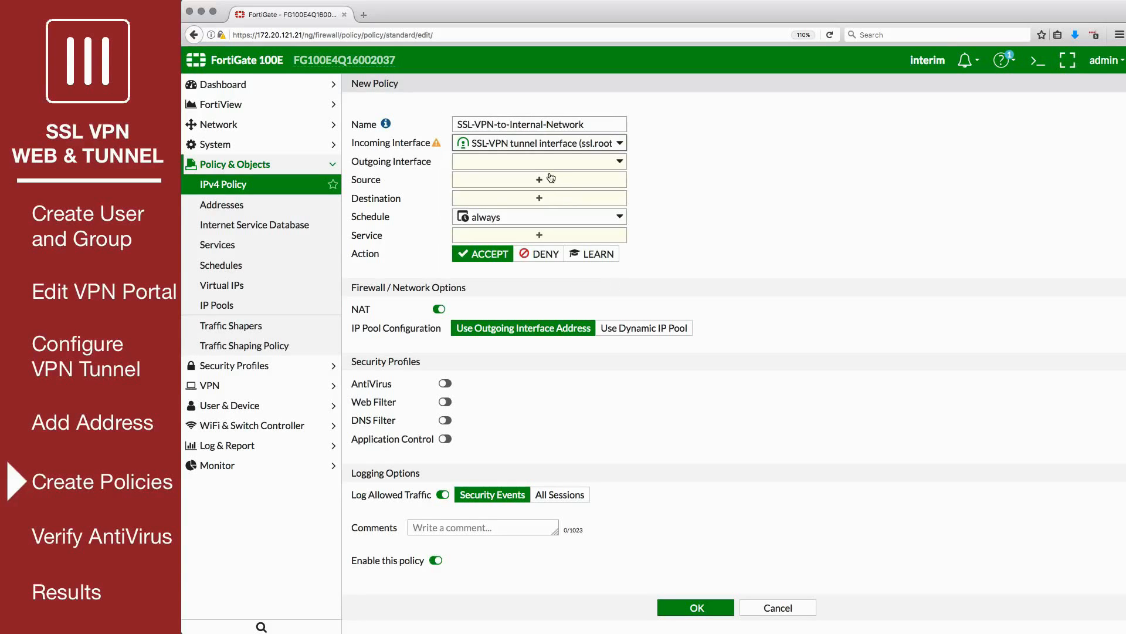
click(551, 165)
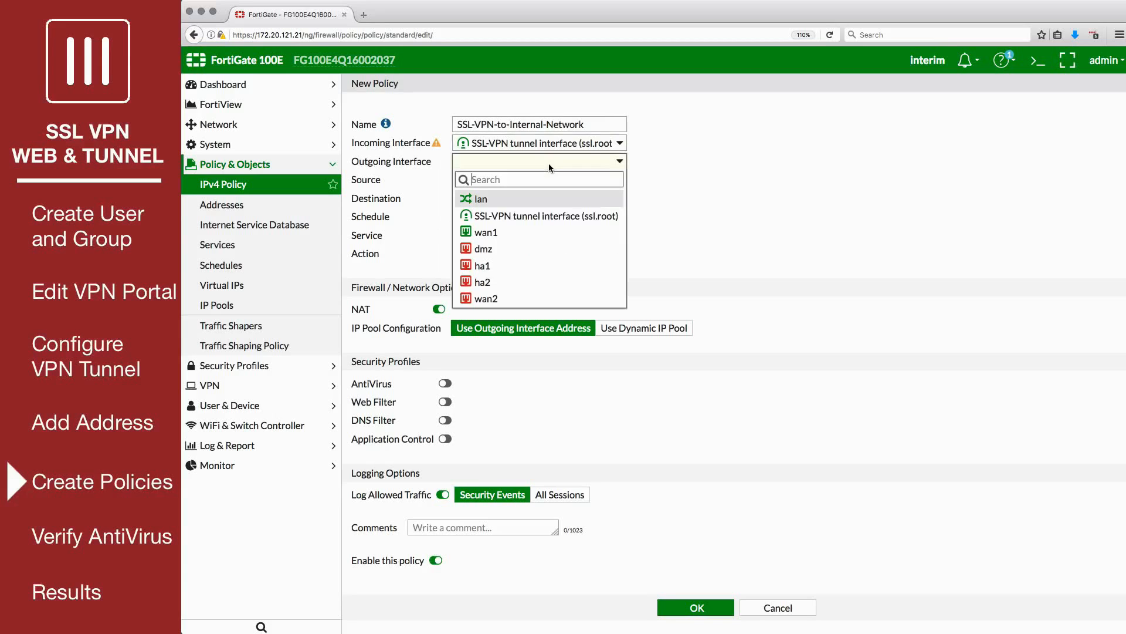
click(534, 200)
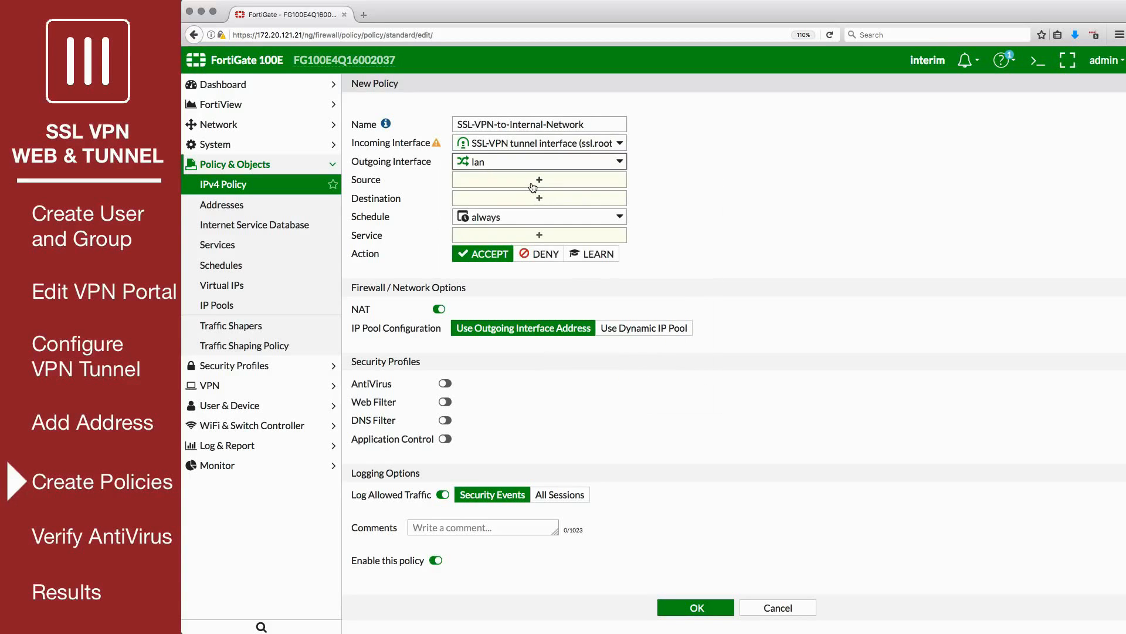
Add the all address and the SSL-VPN-users group as sources of the internal network policy.
click(533, 185)
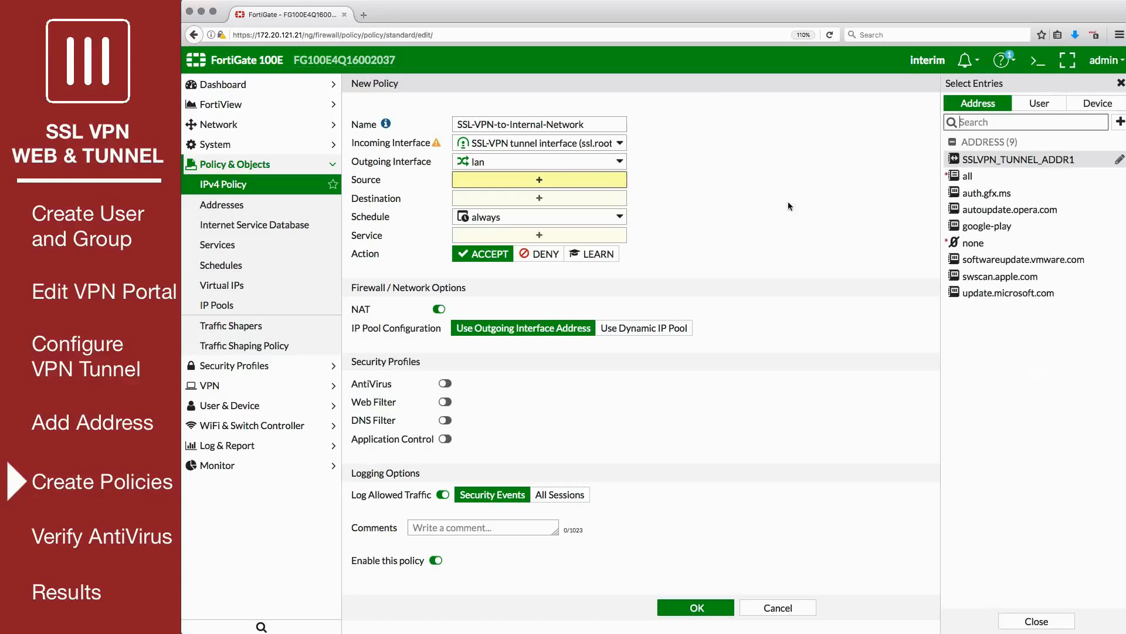
click(958, 175)
click(1053, 105)
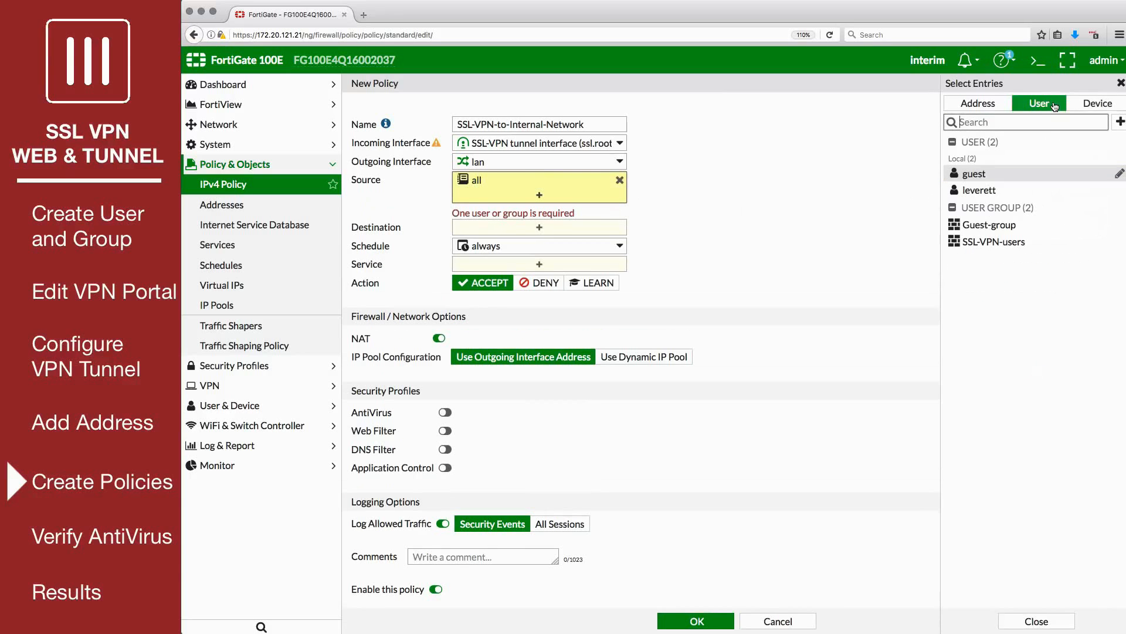
click(1024, 246)
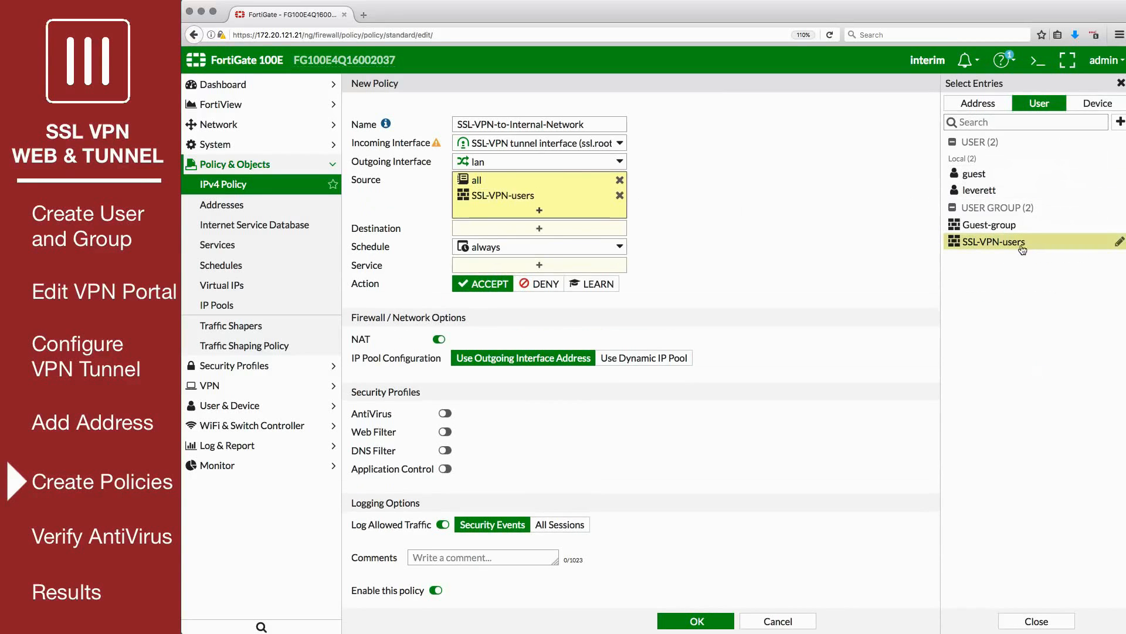
Set the policy's destination to Local-Network and its service to ALL, and save the policy.
click(616, 233)
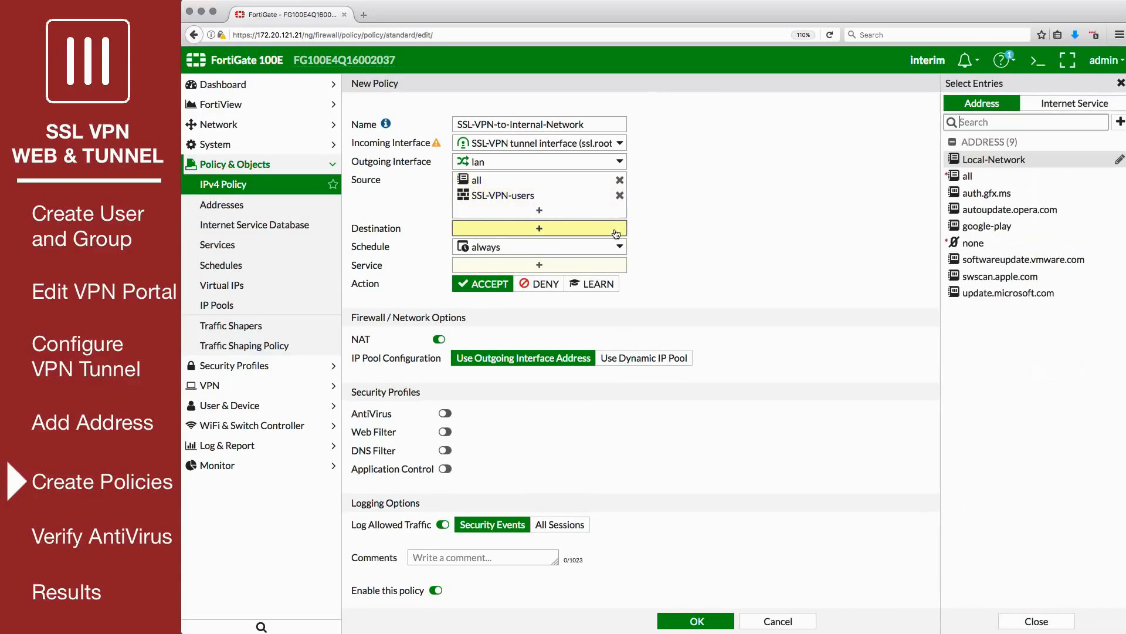
click(997, 159)
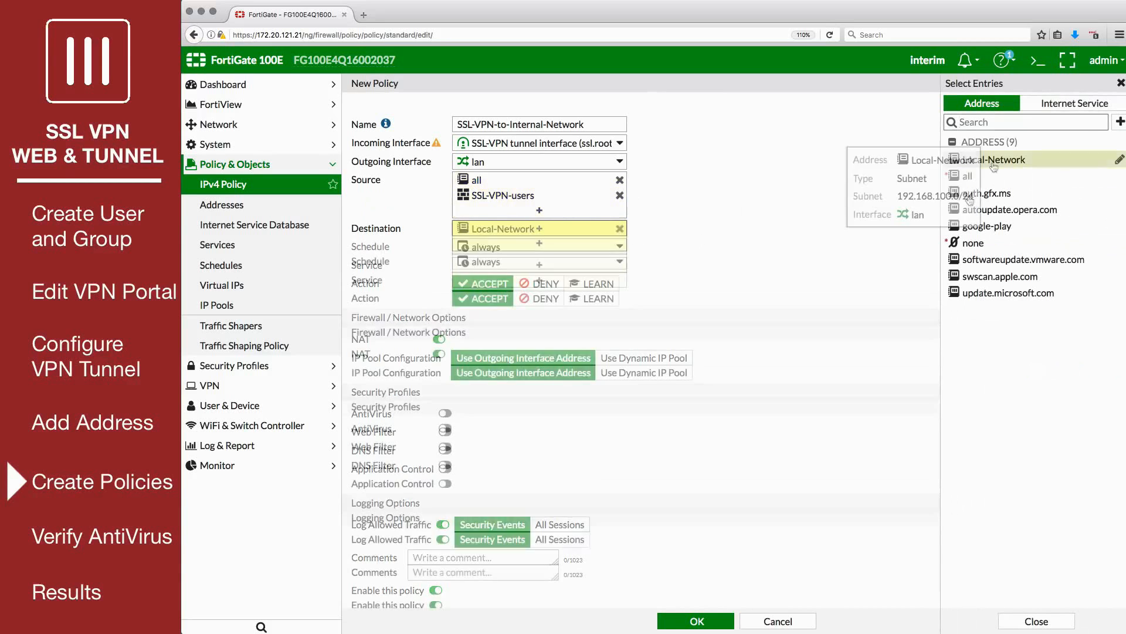
click(586, 281)
click(971, 156)
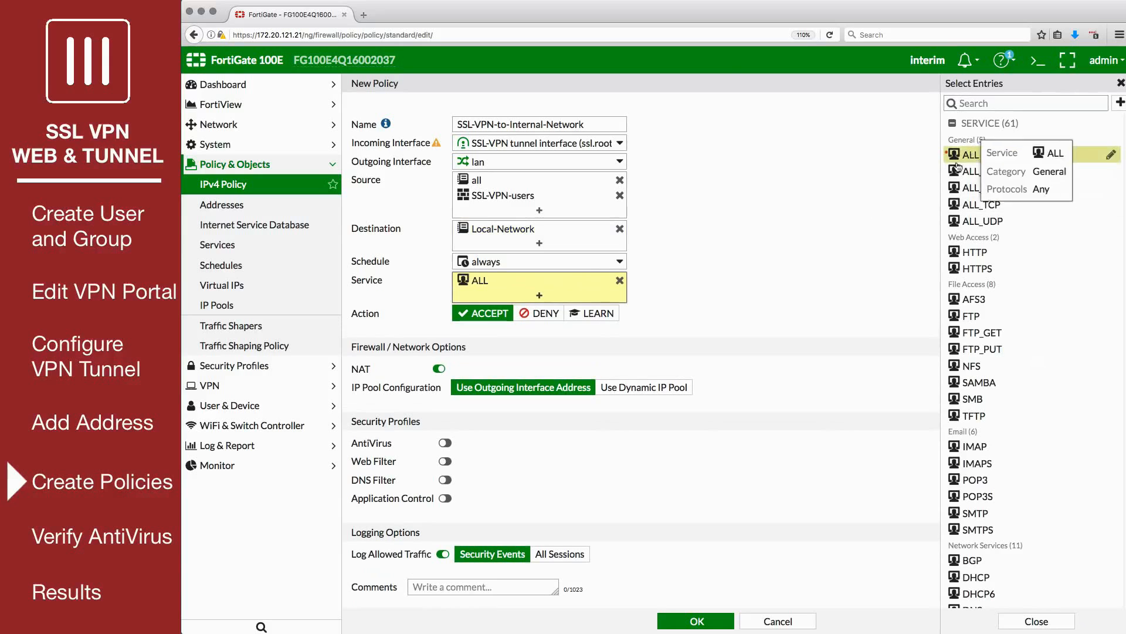
click(758, 266)
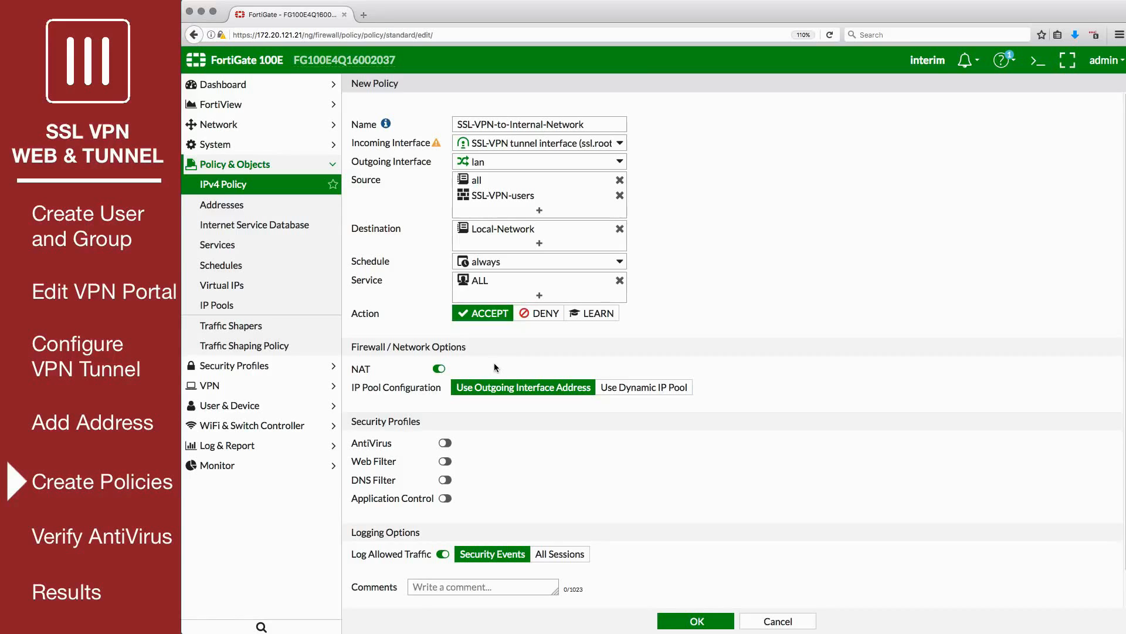
scroll(541, 443, down, 1)
click(696, 621)
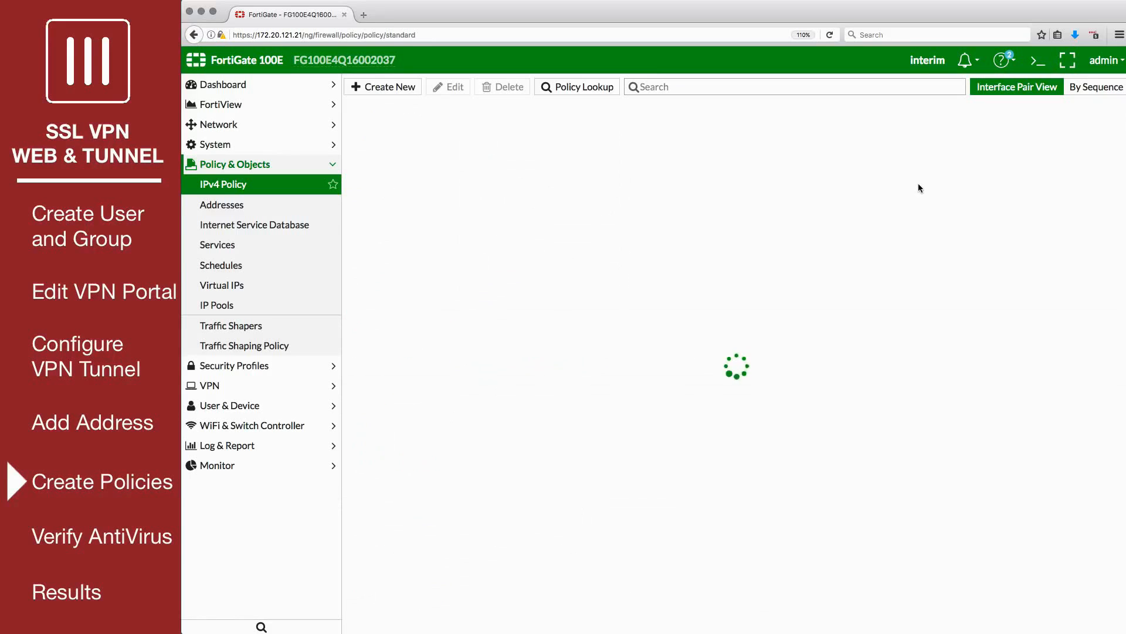
Start a second IPv4 policy named SSL-VPN-to-Internet.
click(397, 88)
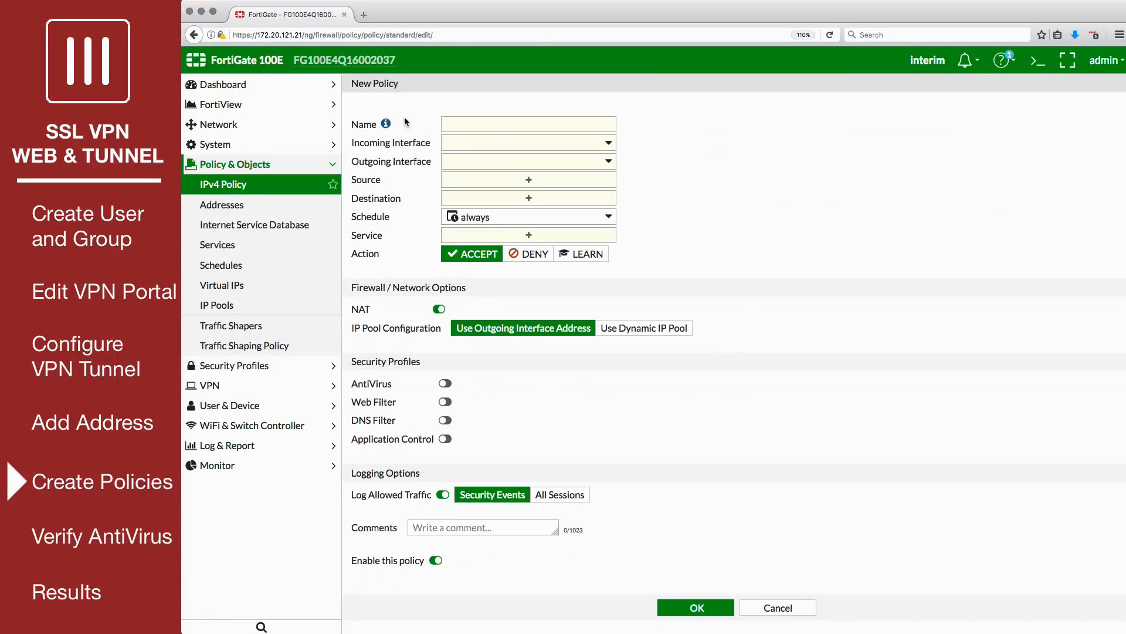
click(492, 127)
text(SSL-)
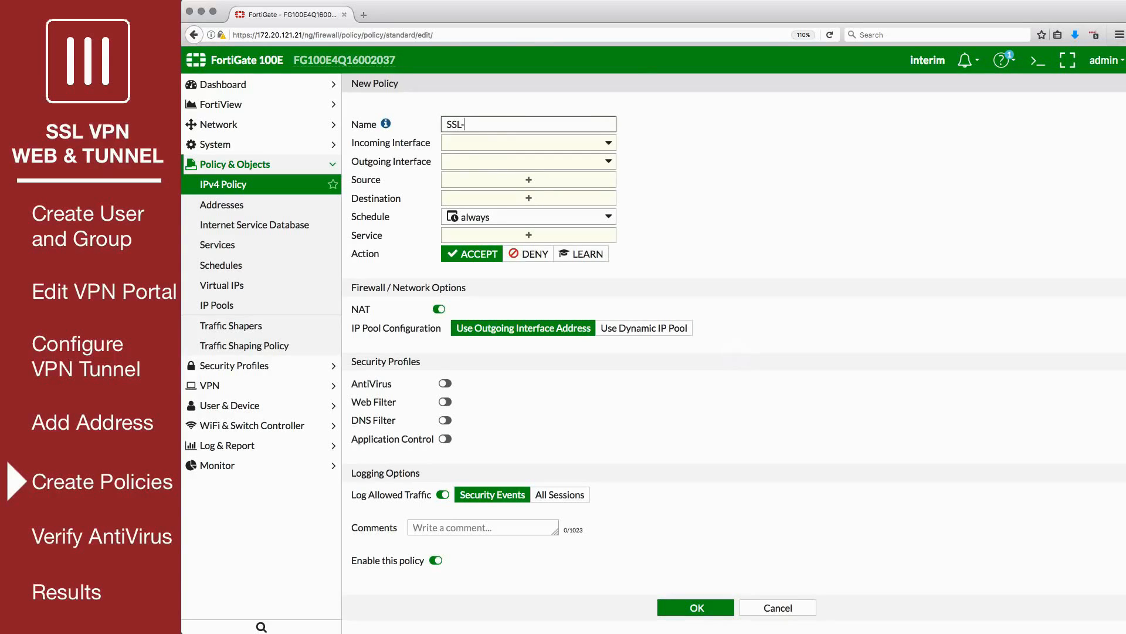
text(VPN-to-Internet)
Set the Internet policy's incoming interface to SSL-VPN tunnel interface (ssl.root) and its outgoing interface to wan1.
click(500, 142)
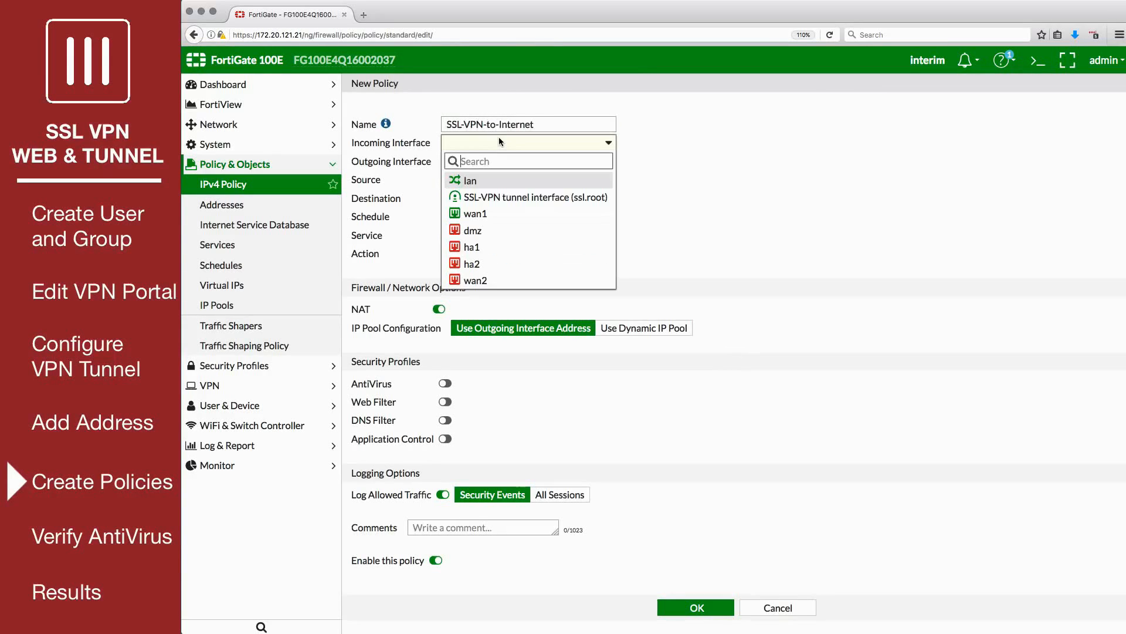
click(506, 198)
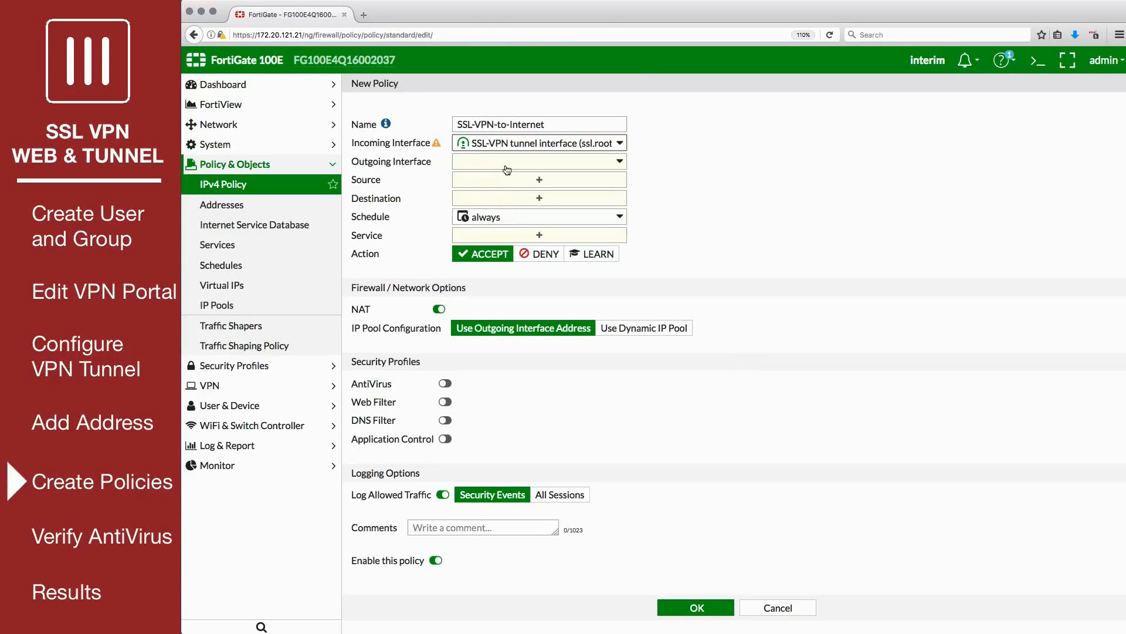
click(508, 169)
click(501, 232)
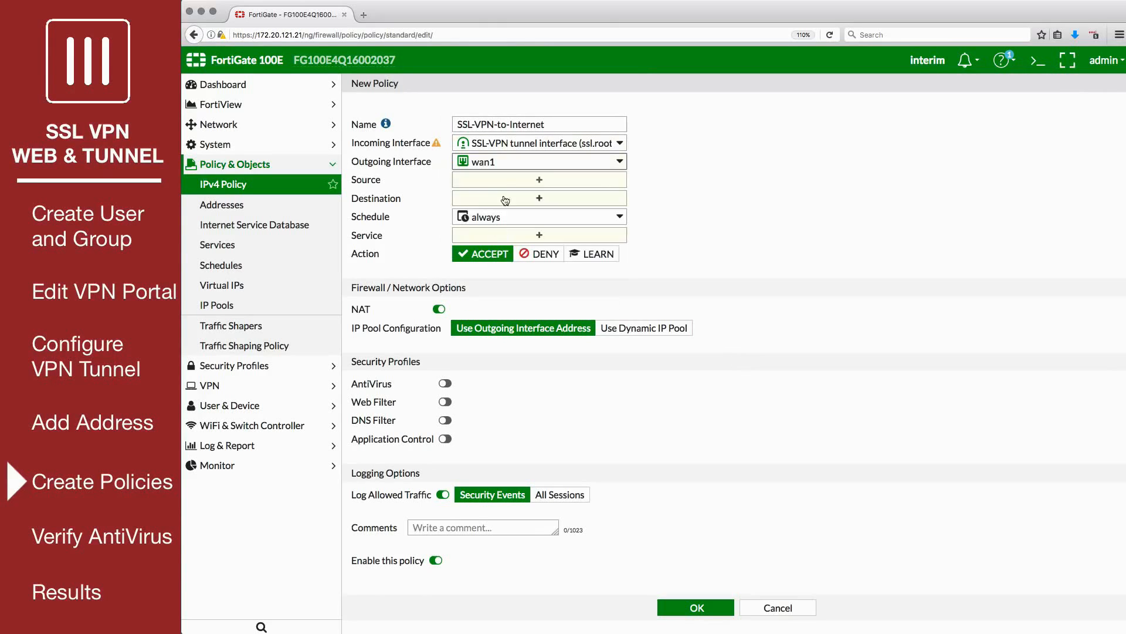
Add the all address and the SSL-VPN-users group as sources of the SSL-VPN-to-Internet policy.
click(506, 189)
click(971, 176)
click(1038, 104)
click(1006, 241)
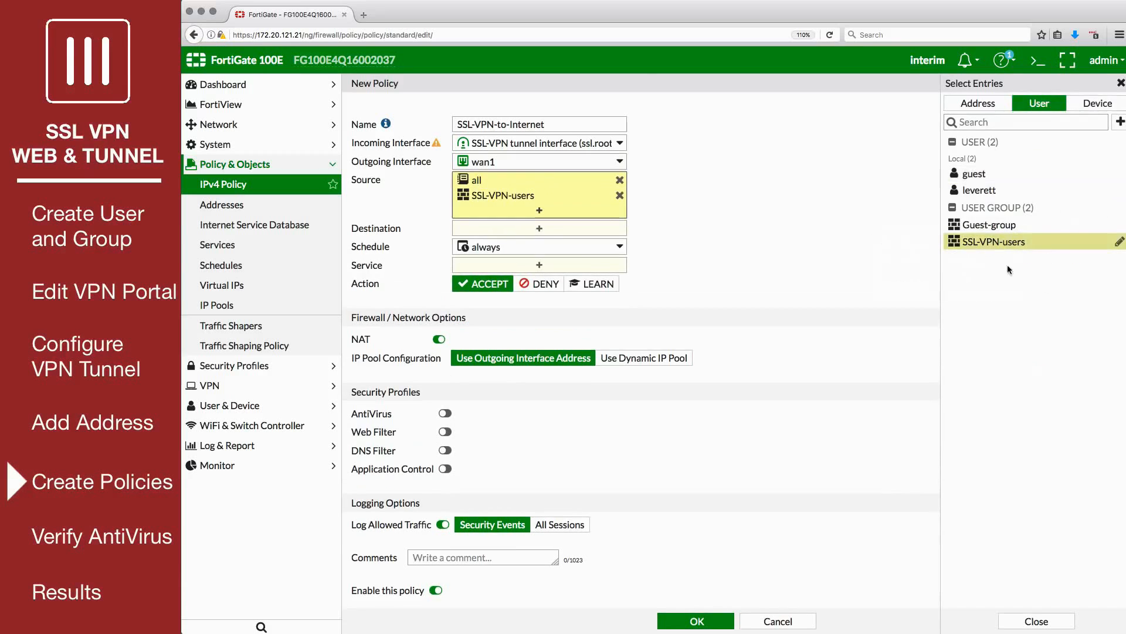
Set the SSL-VPN-to-Internet policy's destination to all and its service to ALL.
click(558, 235)
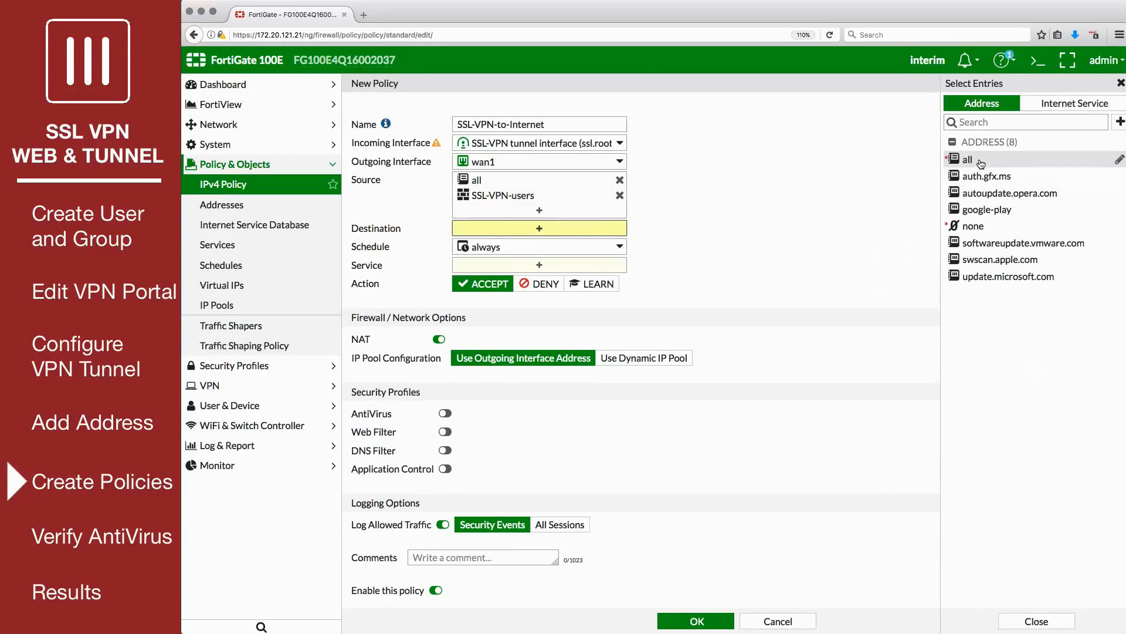
click(968, 159)
click(594, 284)
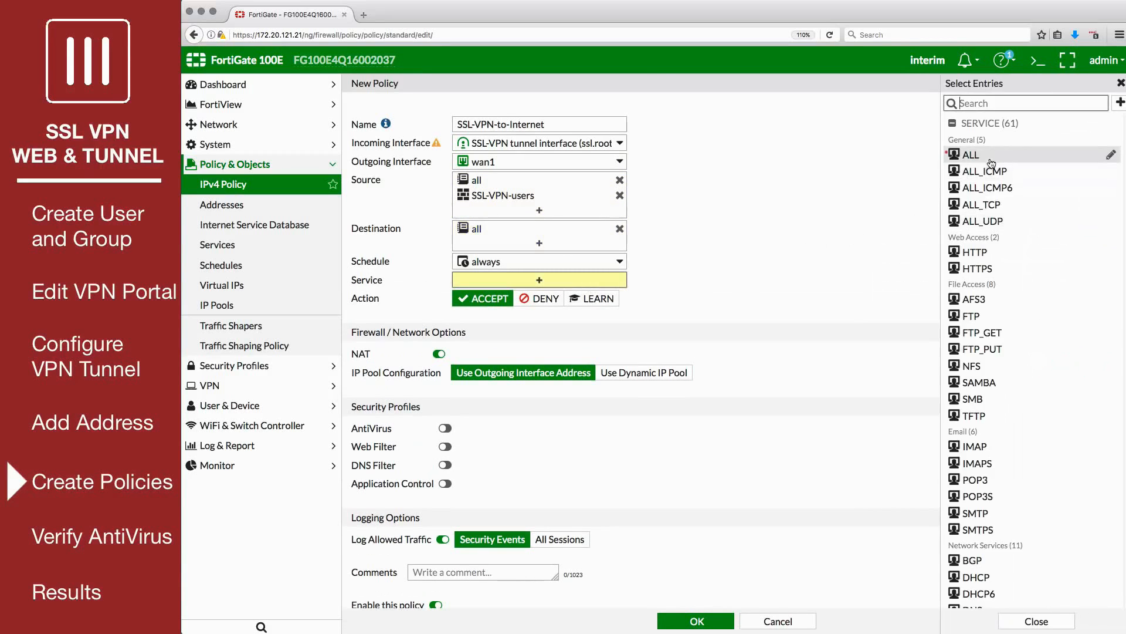
click(987, 157)
Save the SSL-VPN-to-Internet policy and expand the SSL-VPN interface pair groups in the policy list.
click(855, 265)
click(693, 621)
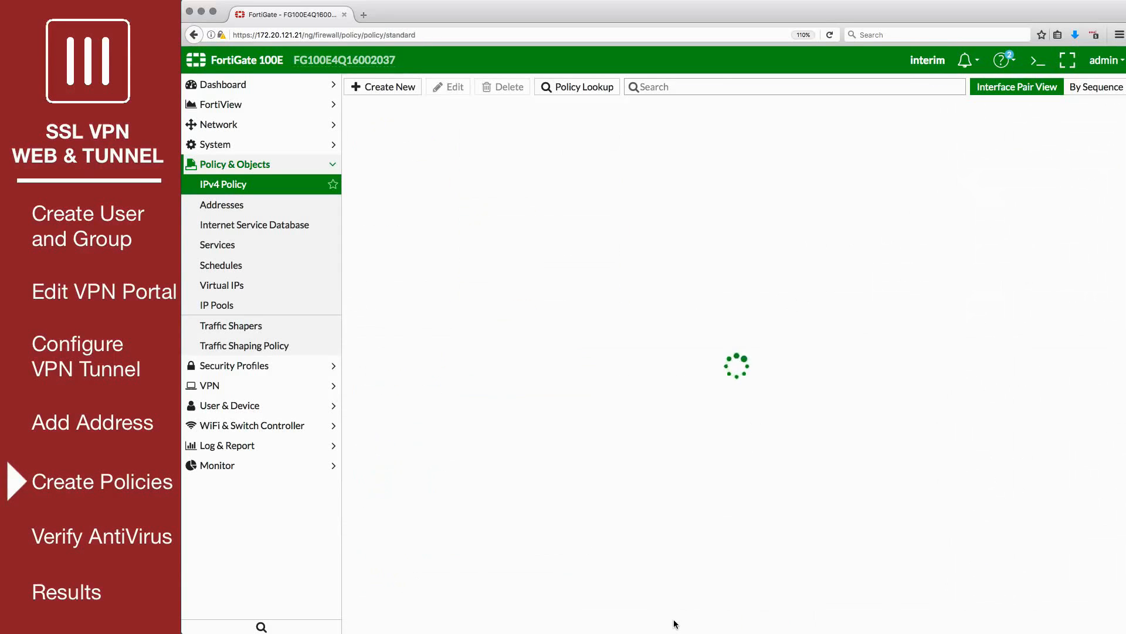
click(354, 183)
click(355, 166)
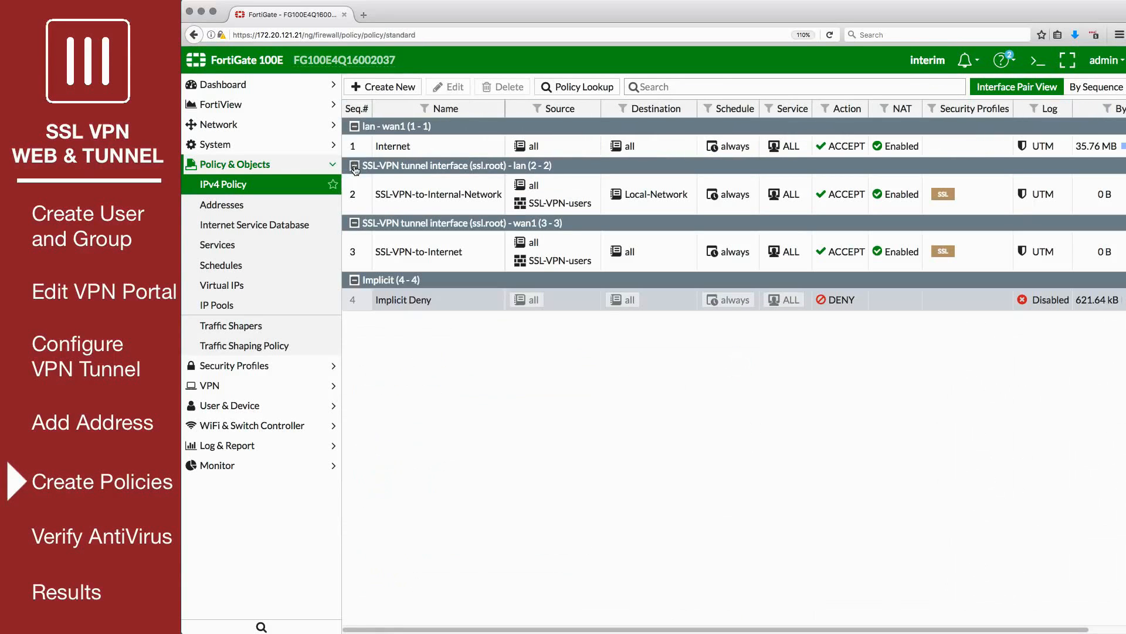